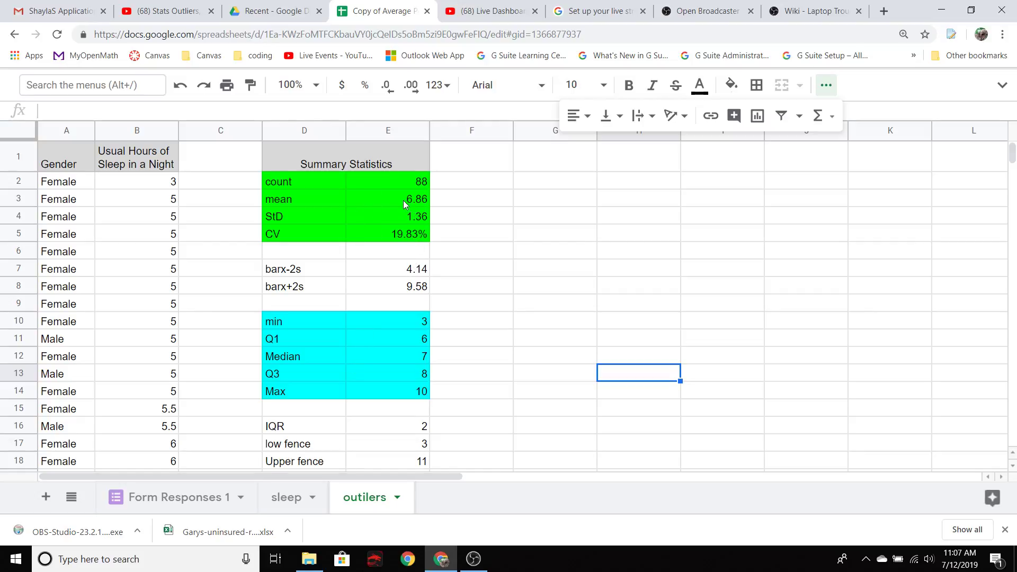
Inspect the mean, standard deviation, min–Max summary, IQR and fence formulas.
left_click_drag(404, 202, 404, 216)
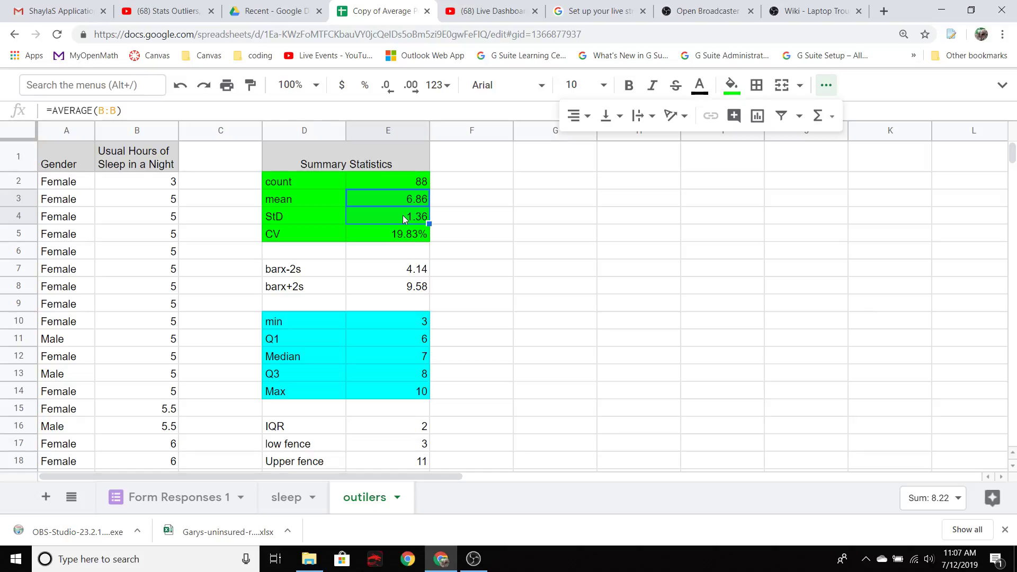
left_click(402, 215)
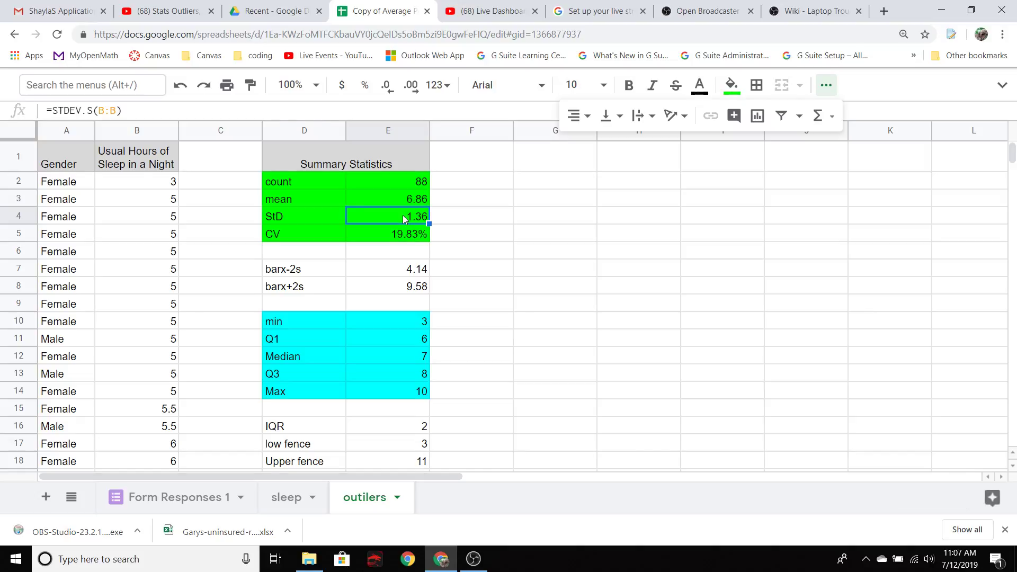
left_click_drag(383, 326, 375, 389)
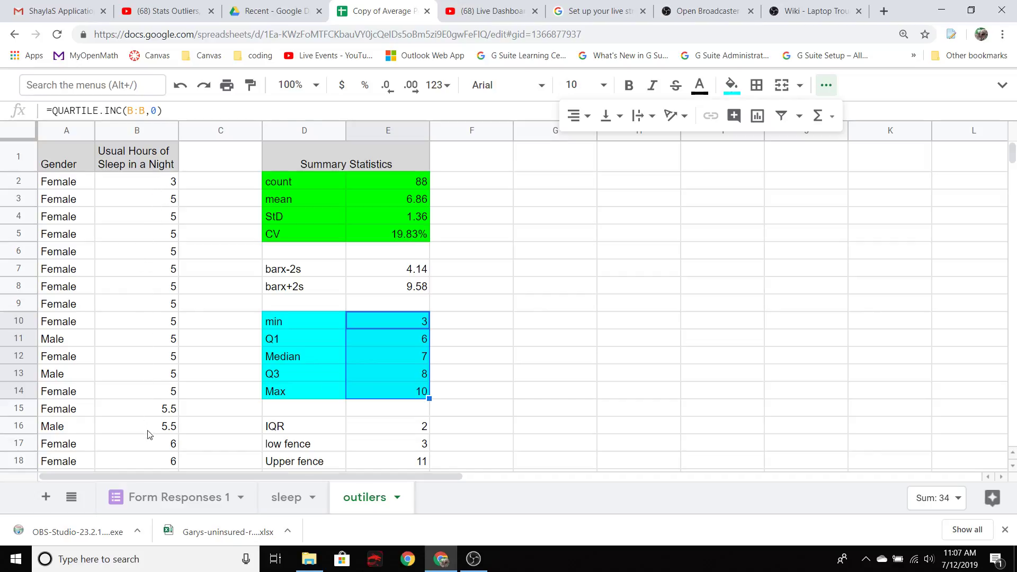
left_click(484, 343)
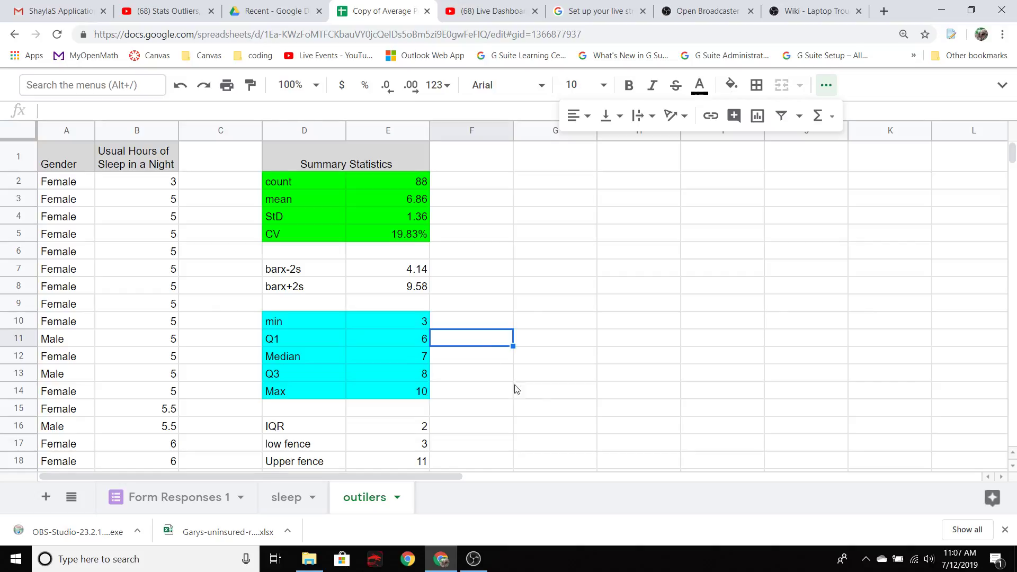
left_click(389, 431)
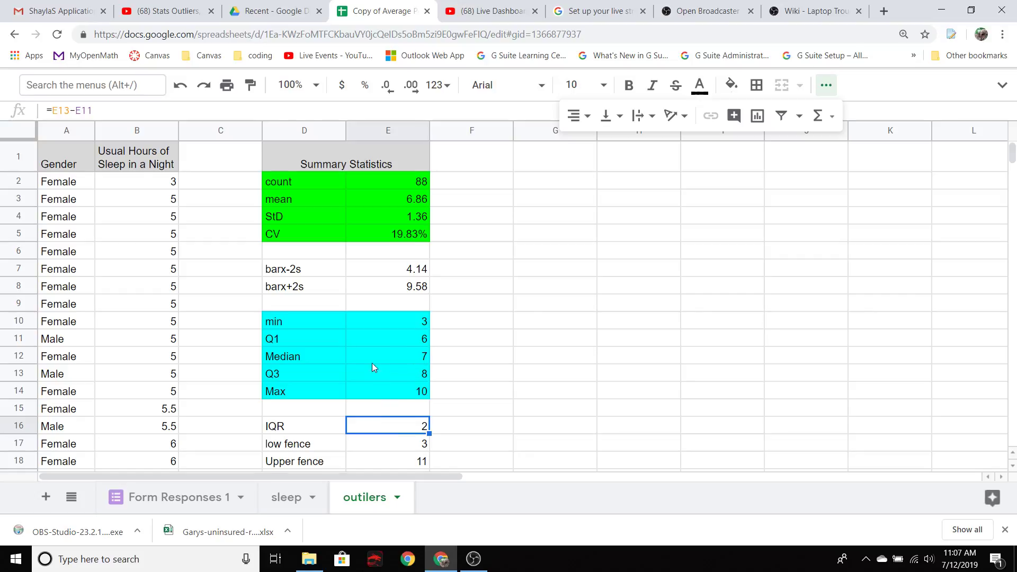
left_click(406, 448)
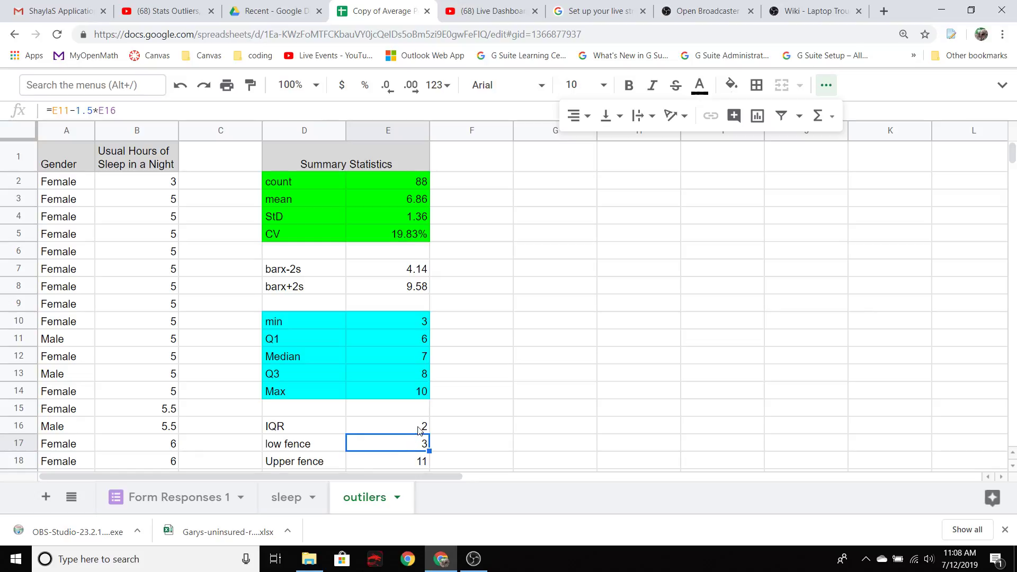
left_click(420, 428)
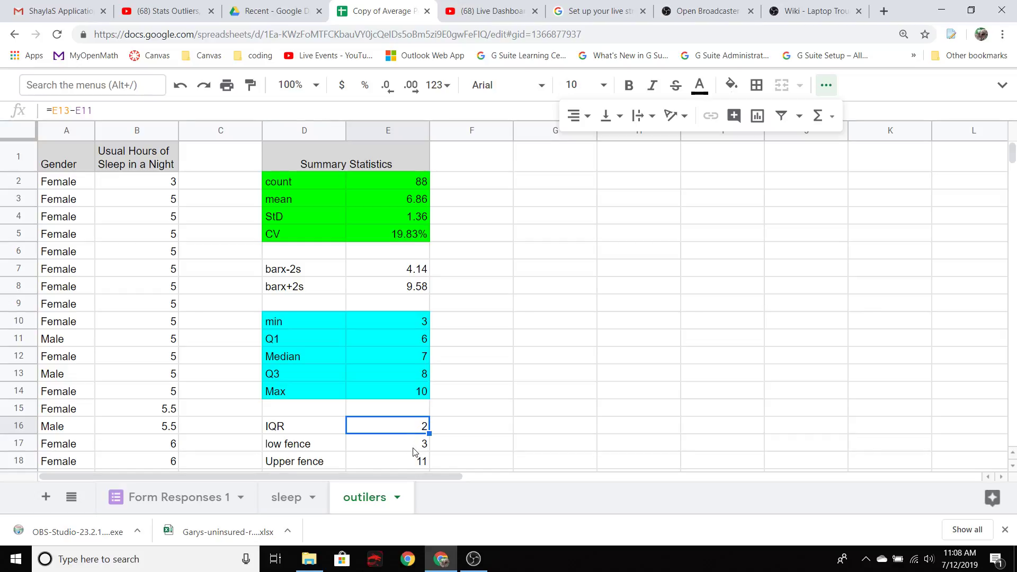
left_click(415, 451)
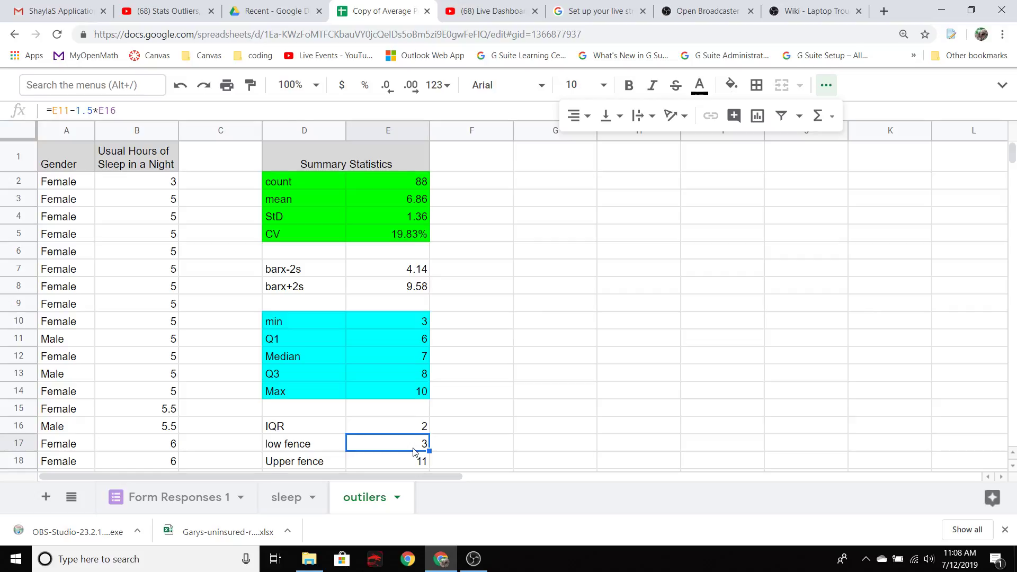
left_click(411, 466)
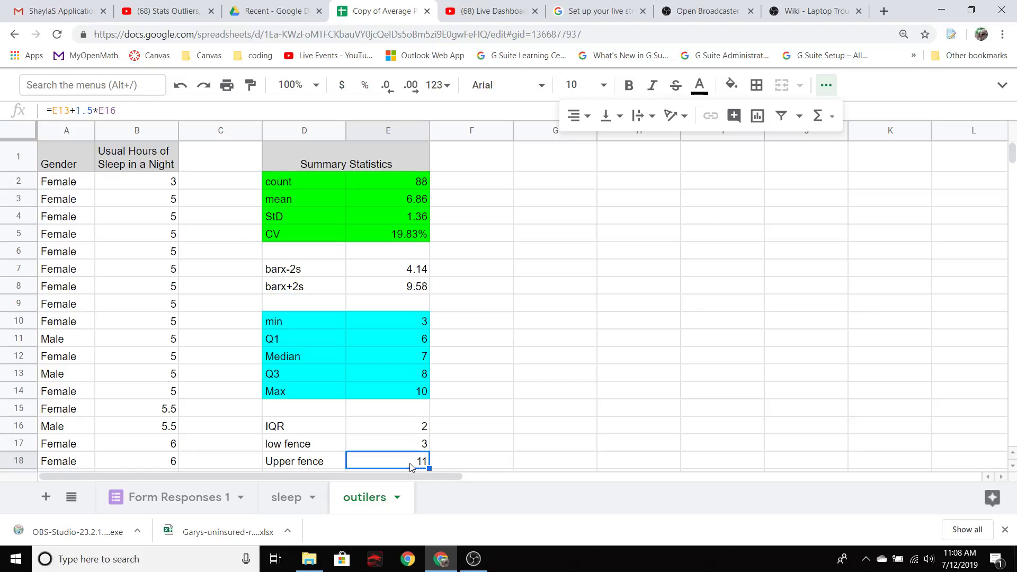
Recheck the Q1, Q3, IQR, low fence and Upper fence formulas.
left_click(417, 340)
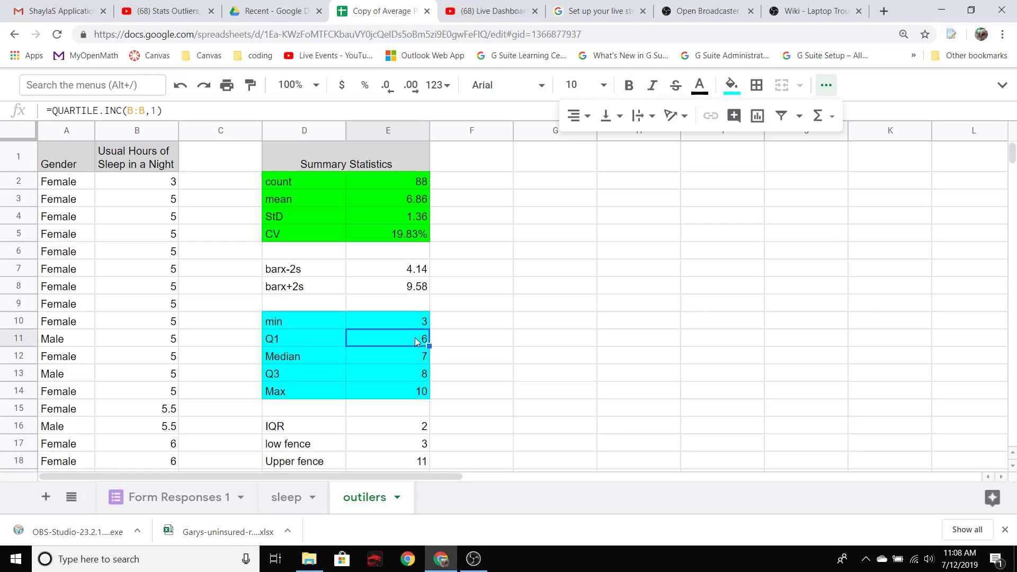
left_click(421, 431)
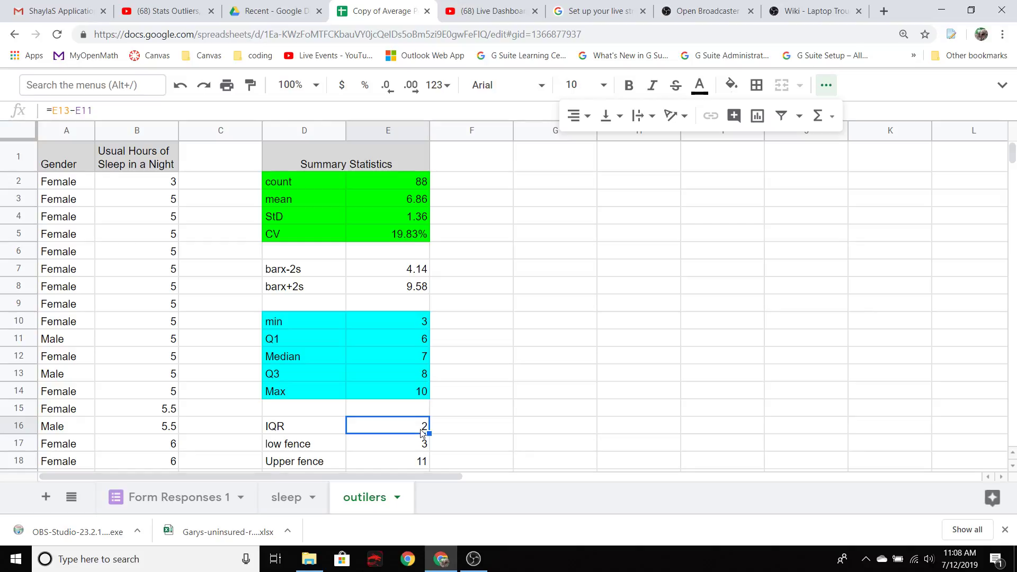
left_click(421, 341)
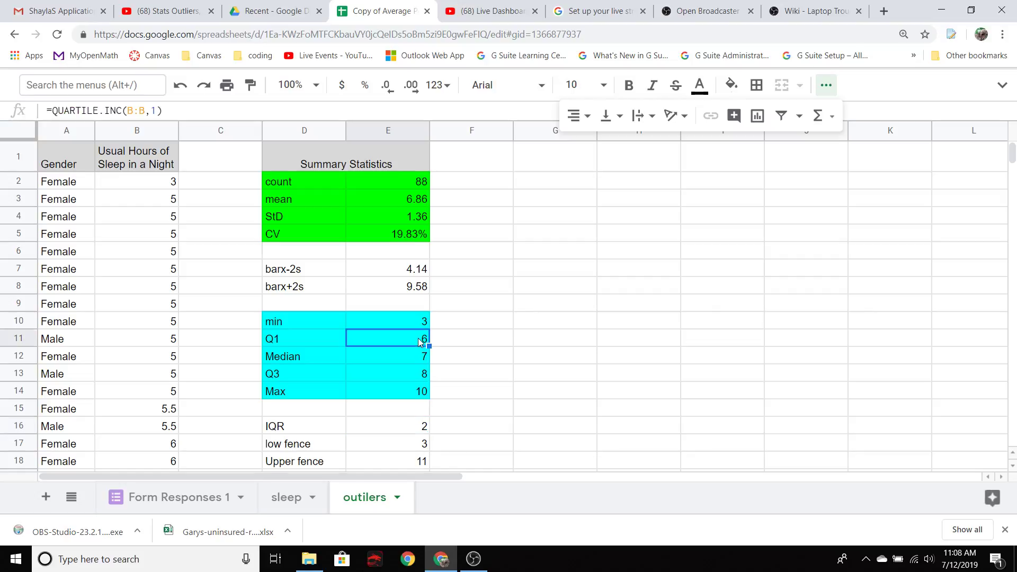
left_click(408, 446)
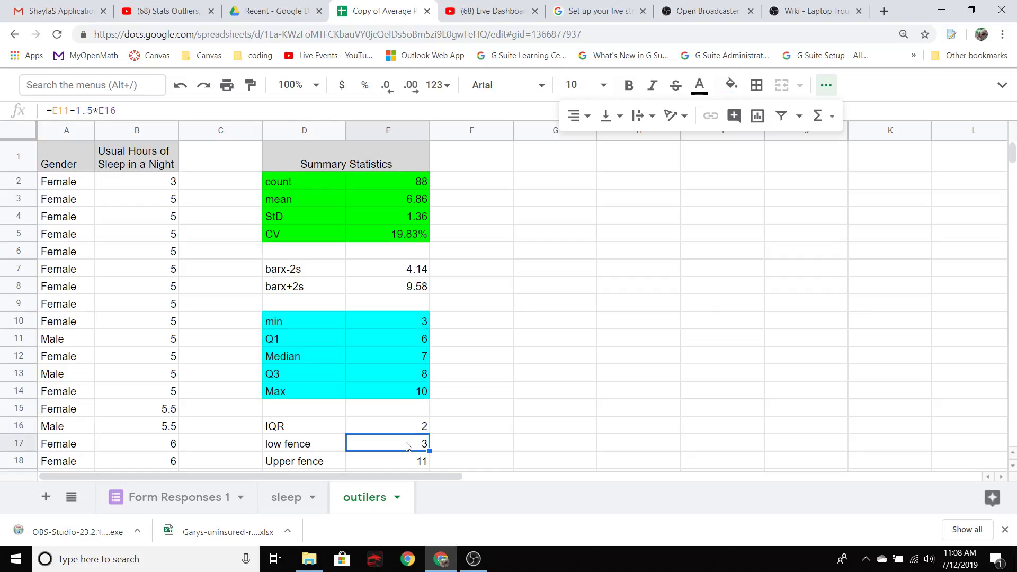
left_click(419, 428)
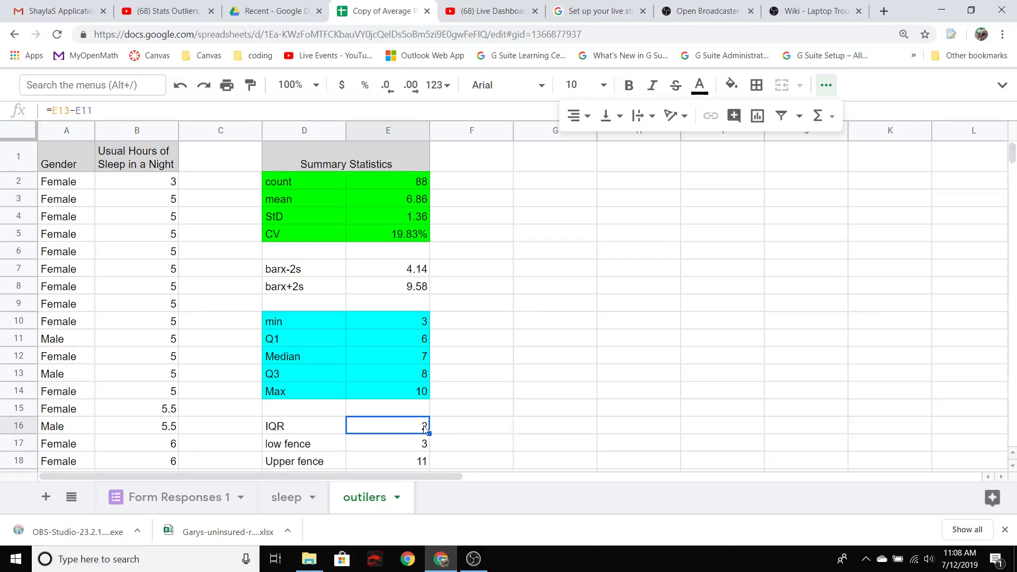
left_click(422, 380)
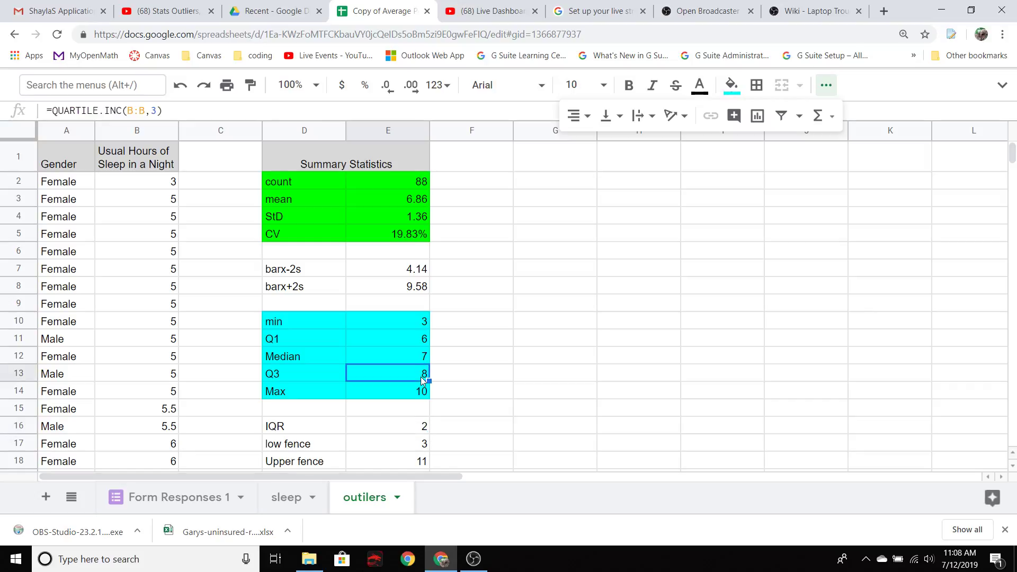
left_click(402, 463)
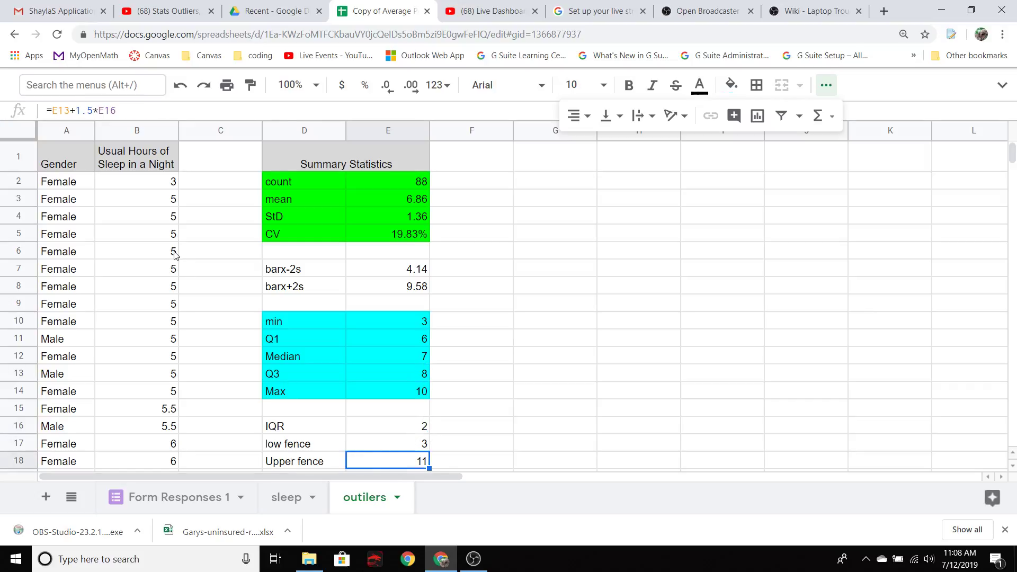
Copy the sleep-hour values in B2:B89.
left_click_drag(153, 188, 137, 429)
left_click_drag(168, 339, 163, 365)
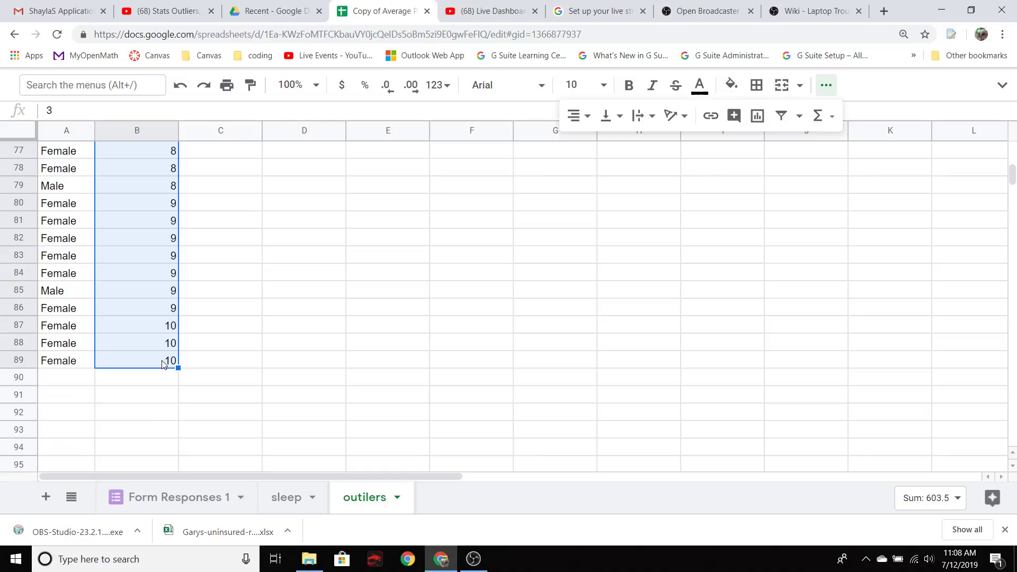
key("ctrl+c")
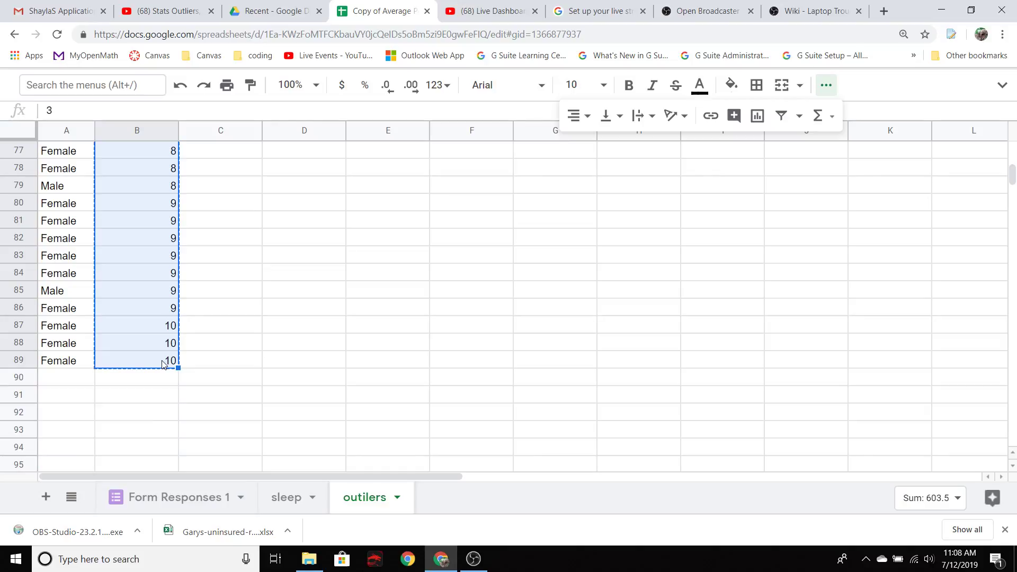
In a new tab, search Google for 'statkey' and go to the StatKey - Lock5 site.
left_click(883, 11)
type("st")
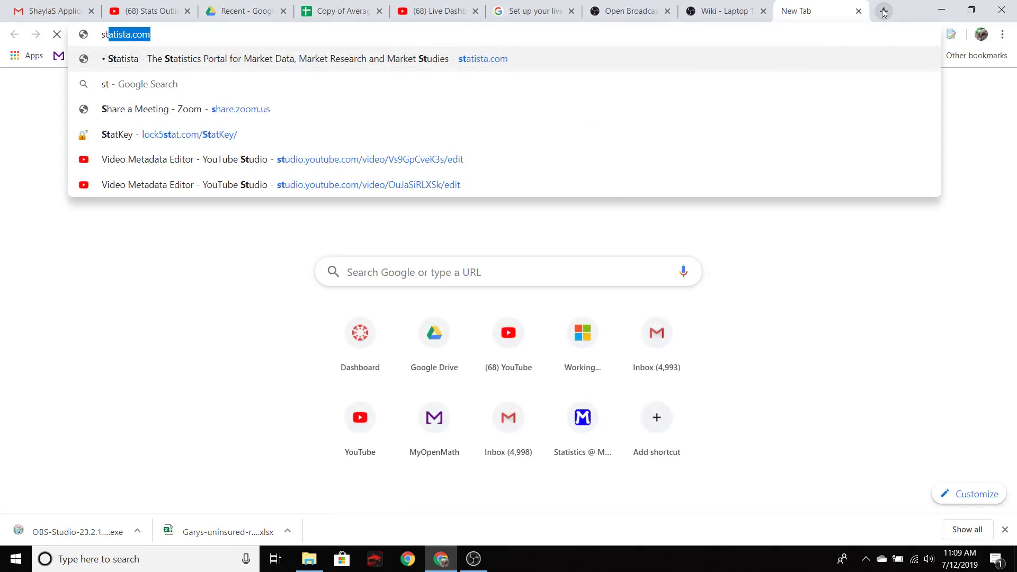
type("akket")
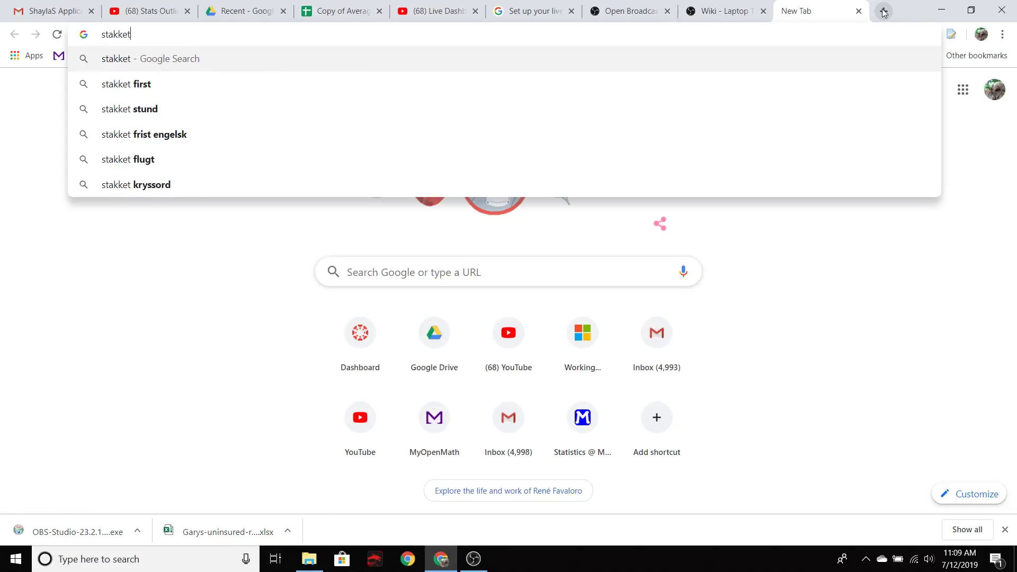
key("BackSpace")
key("BackSpace")
key("BackSpace")
key("BackSpace")
key("BackSpace")
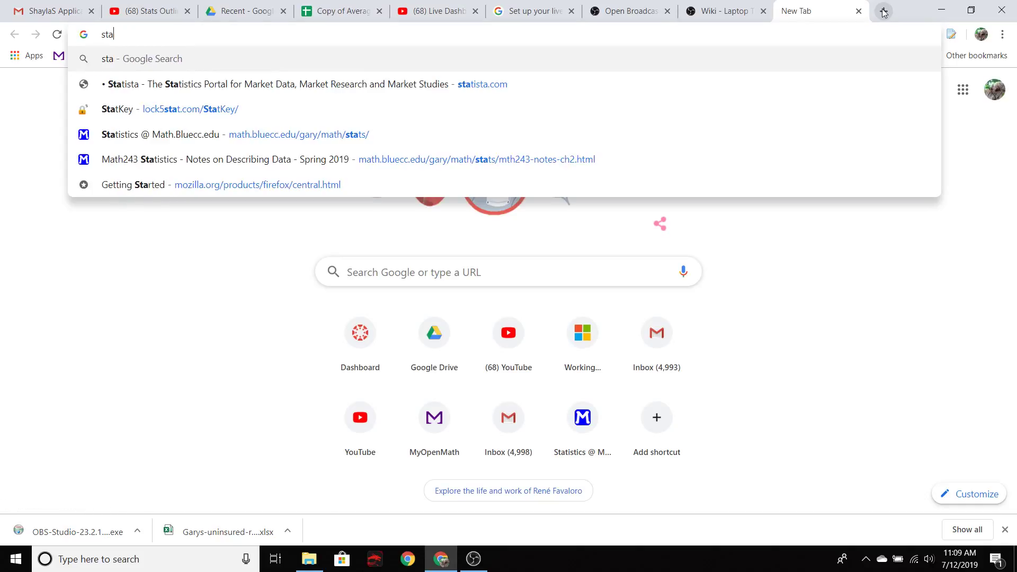
type("tkey")
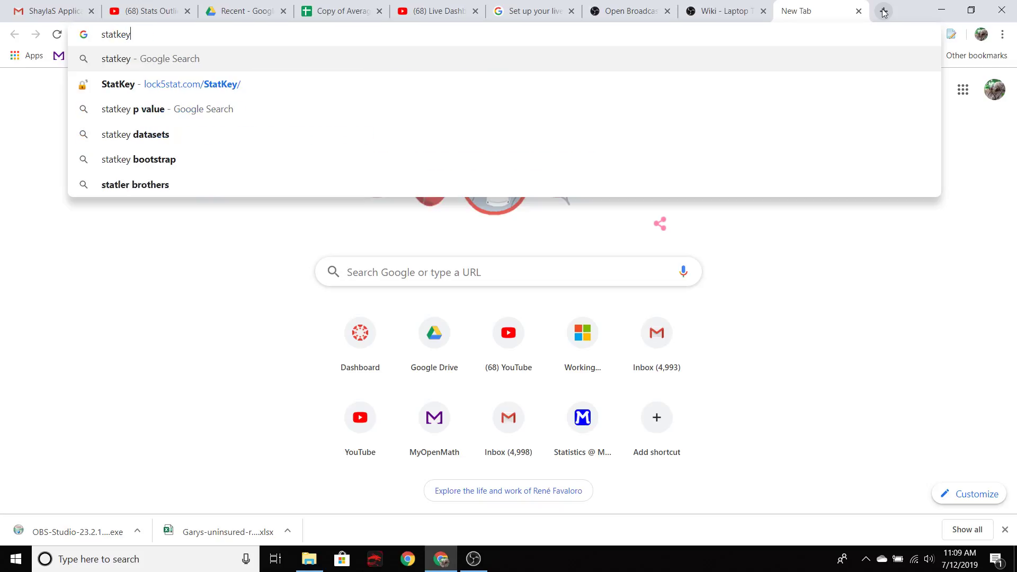
key("Return")
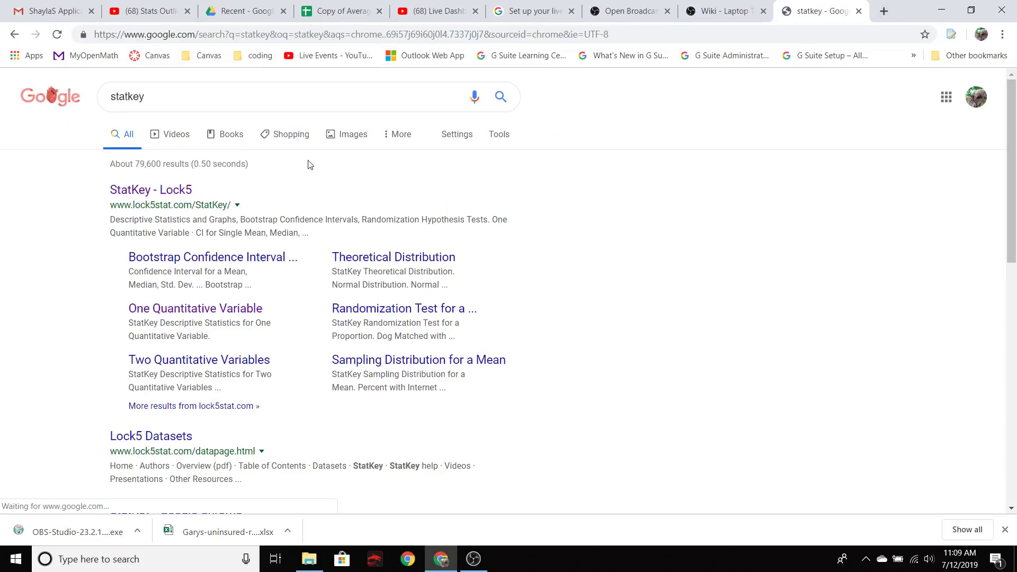
left_click(175, 193)
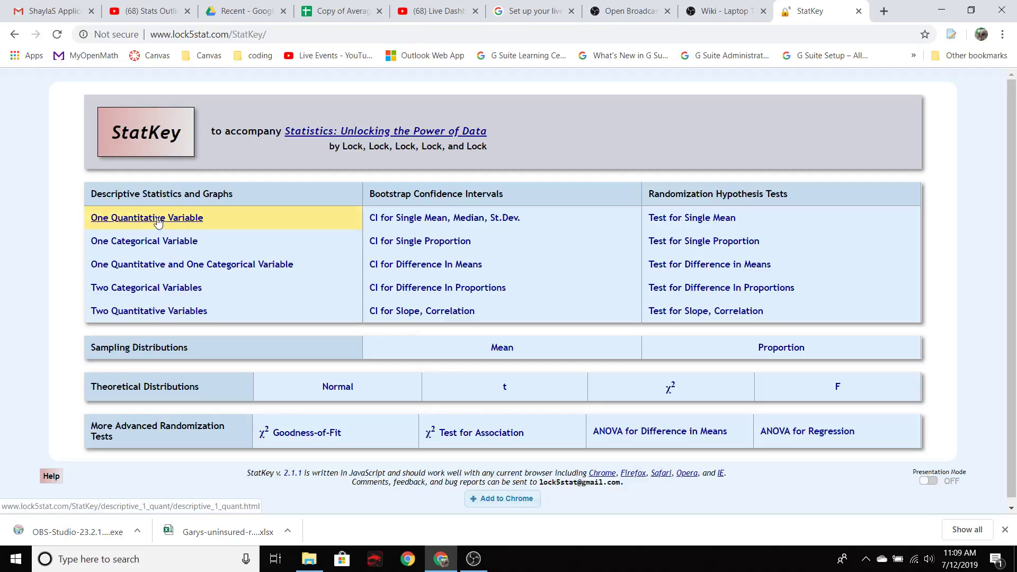
Zoom in StatKey and open the One Quantitative Variable data editor.
key("ctrl+plus")
key("ctrl+plus")
key("ctrl+plus")
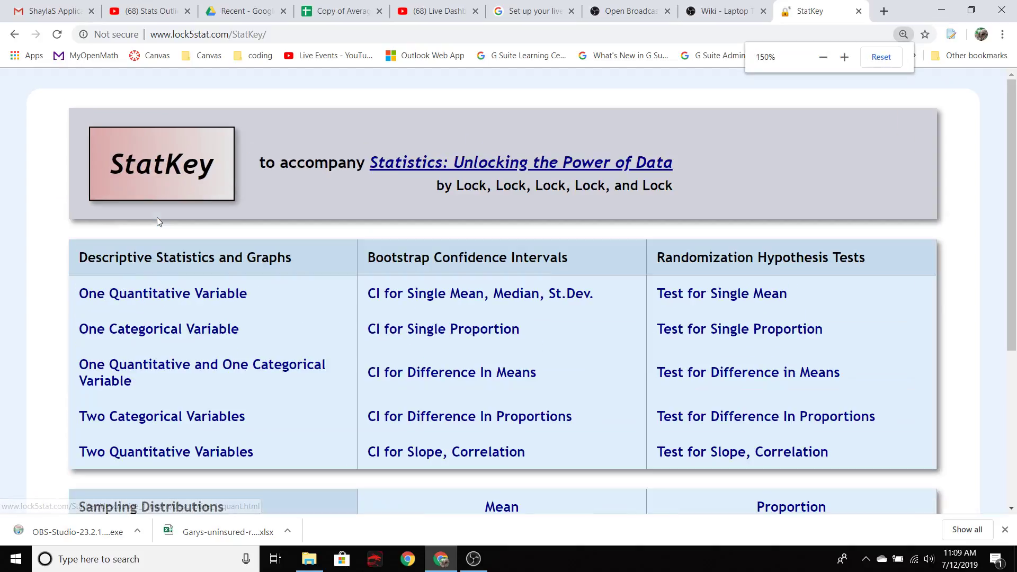
left_click(129, 306)
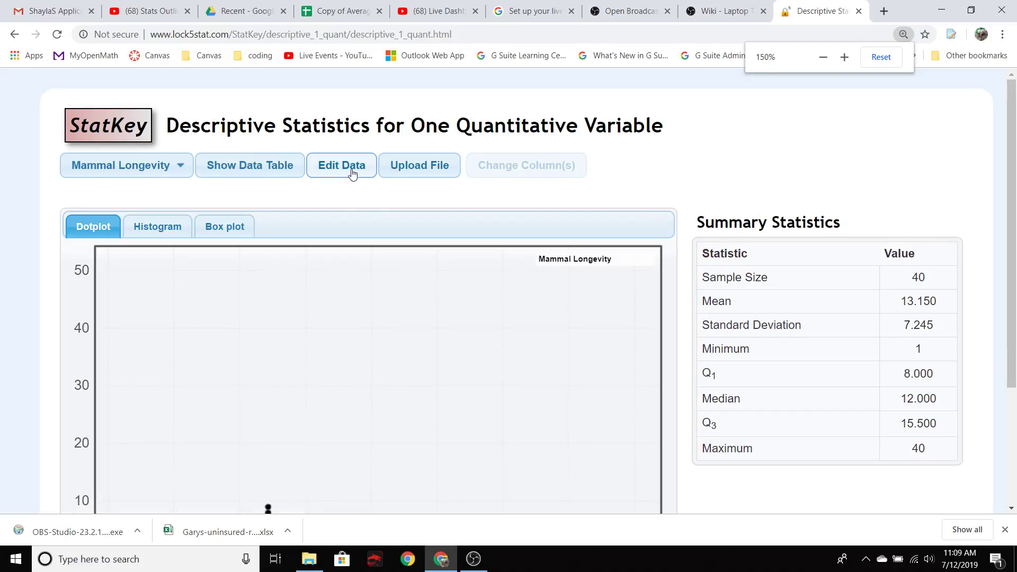
left_click(348, 168)
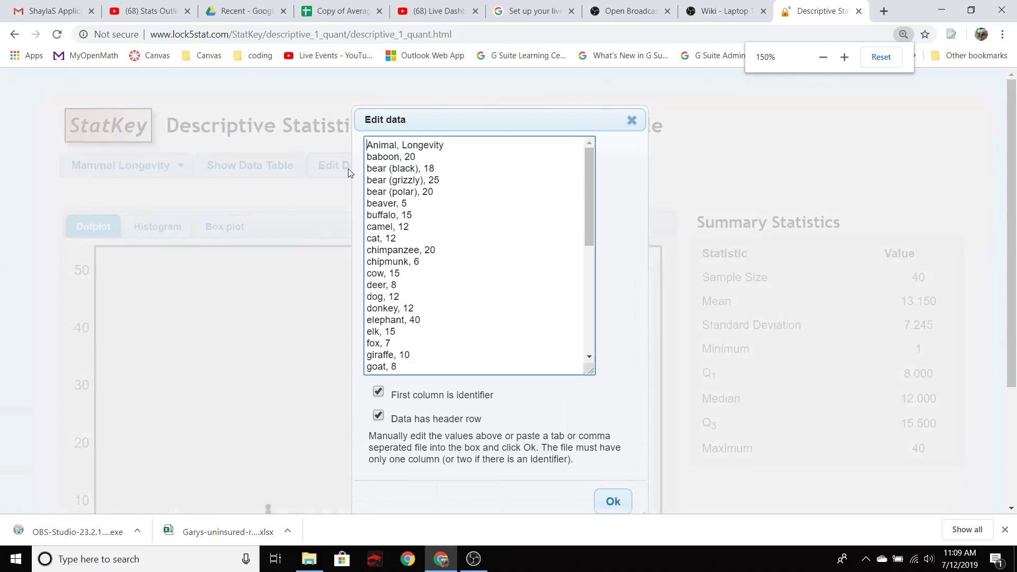
Replace the sample mammal data with the pasted sleep-hour values and turn off the header-row option.
key("shift+Down")
key("shift+Down")
key("shift+Down")
key("shift+Down")
key("shift+Down")
key("shift+Down")
key("shift+Down")
key("shift+Down")
key("shift+Down")
key("shift+Down")
key("shift+Down")
key("shift+Down")
key("shift+Down")
key("shift+Down")
key("shift+Down")
key("shift+Down")
key("shift+Down")
key("shift+Down")
key("shift+Down")
key("shift+Down")
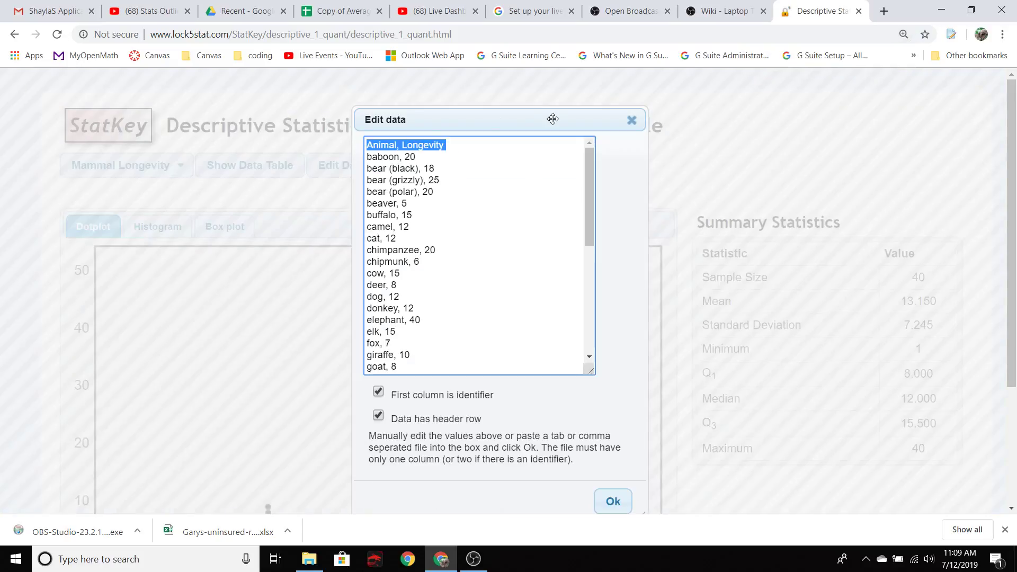
key("shift+Down")
key("shift+Down")
key("shift+Down")
key("shift+Down")
key("shift+Down")
key("shift+Down")
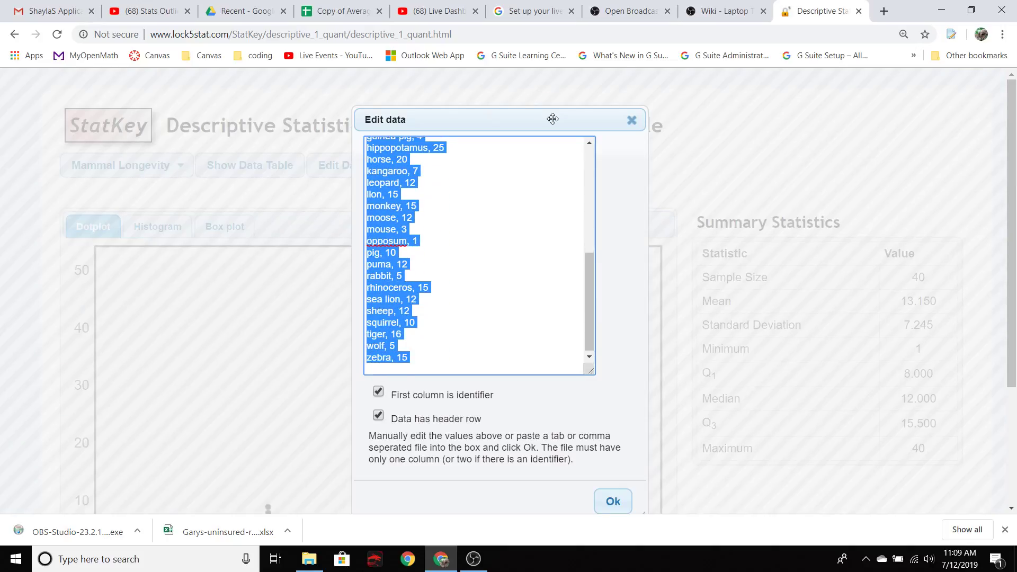
key("Delete")
key("ctrl+v")
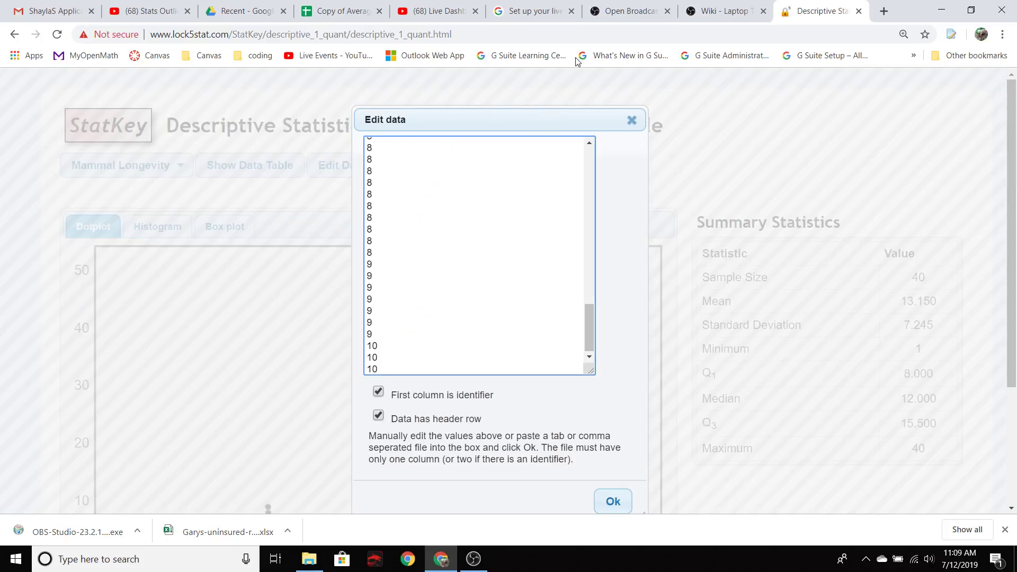
left_click_drag(588, 322, 588, 166)
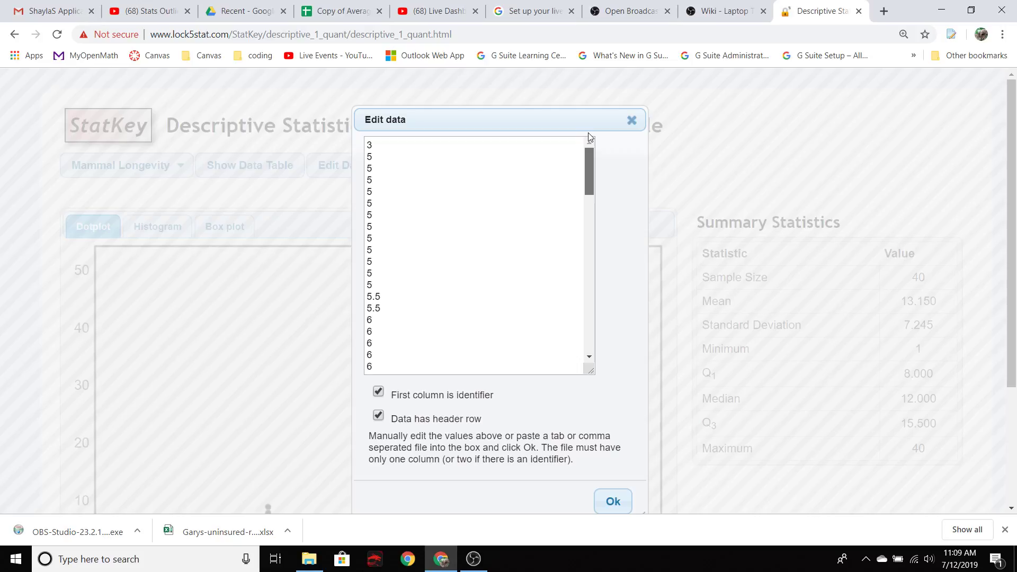
left_click(378, 416)
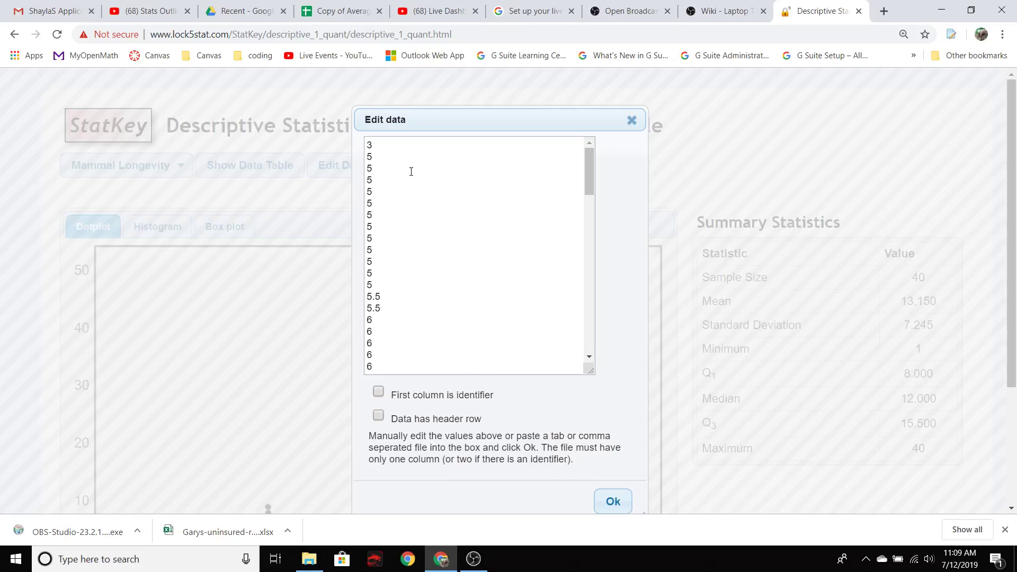
Apply the sleep data and show it as a box plot with its axis visible.
left_click(614, 501)
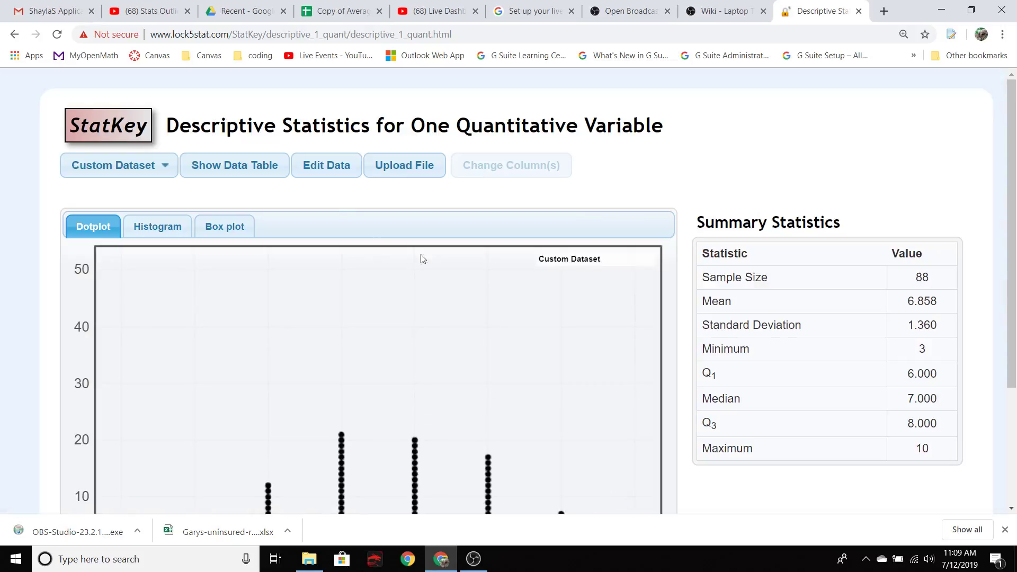
left_click(241, 227)
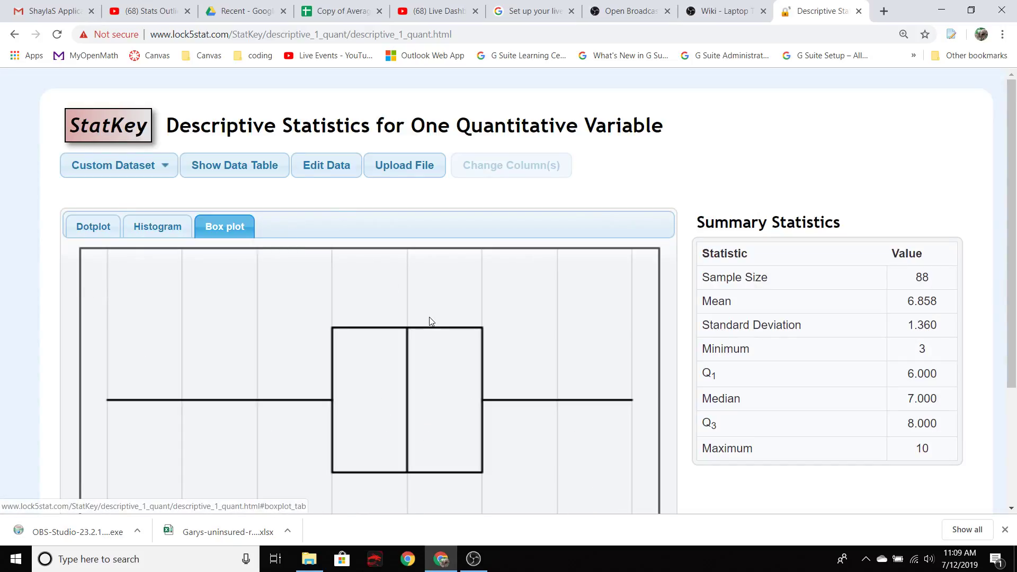
scroll(432, 321, "down", 1)
scroll(432, 321, "down", 1)
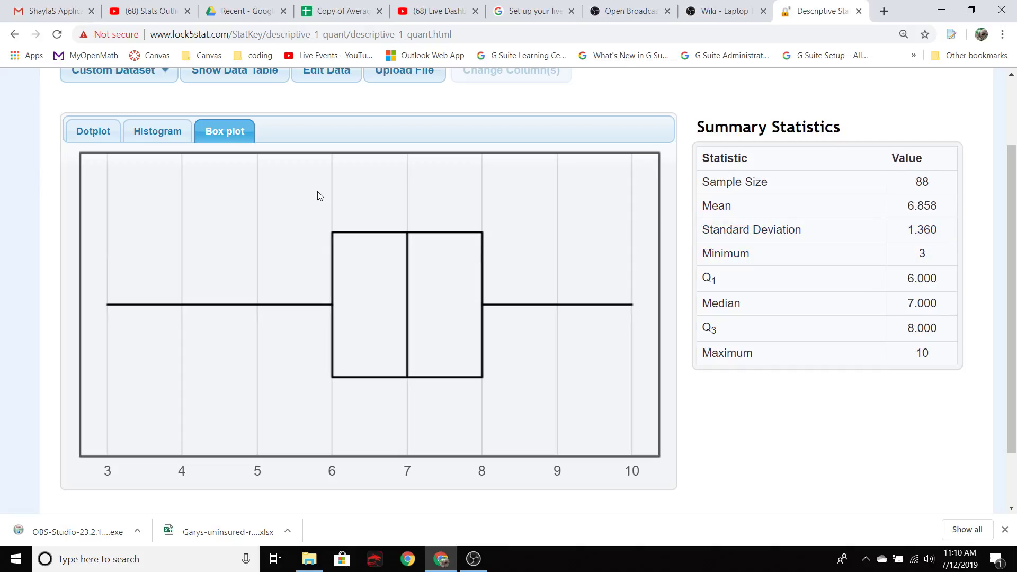
Back in Sheets, check the min, low fence, Max and upper fence formulas.
left_click(340, 11)
scroll(337, 137, "up", 15)
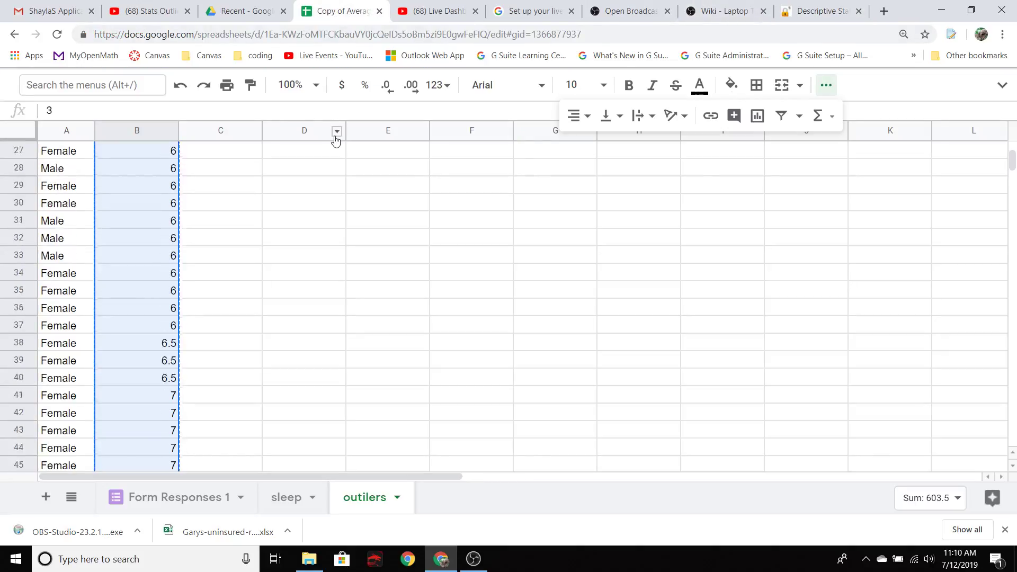
left_click(420, 258)
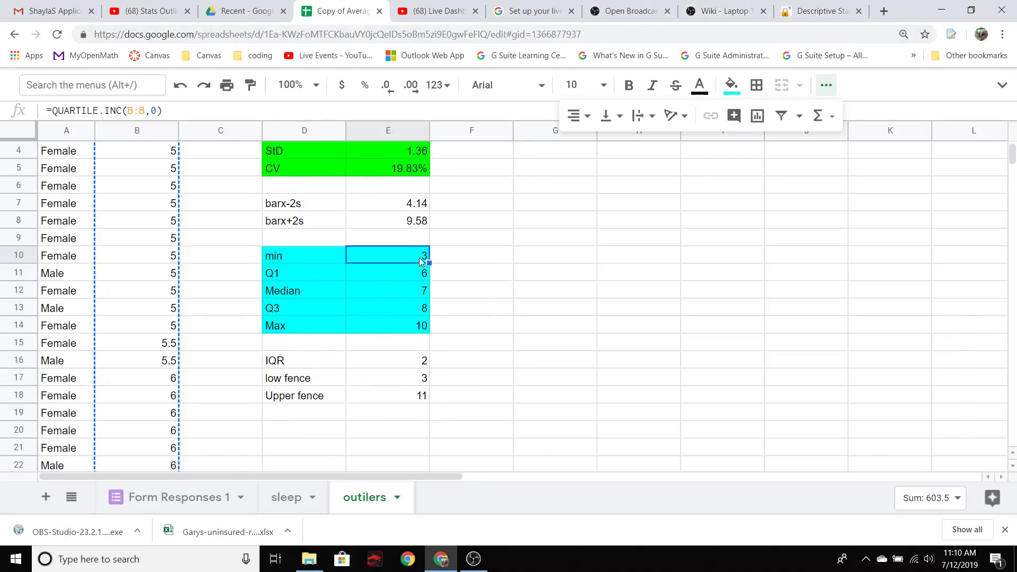
left_click(414, 380)
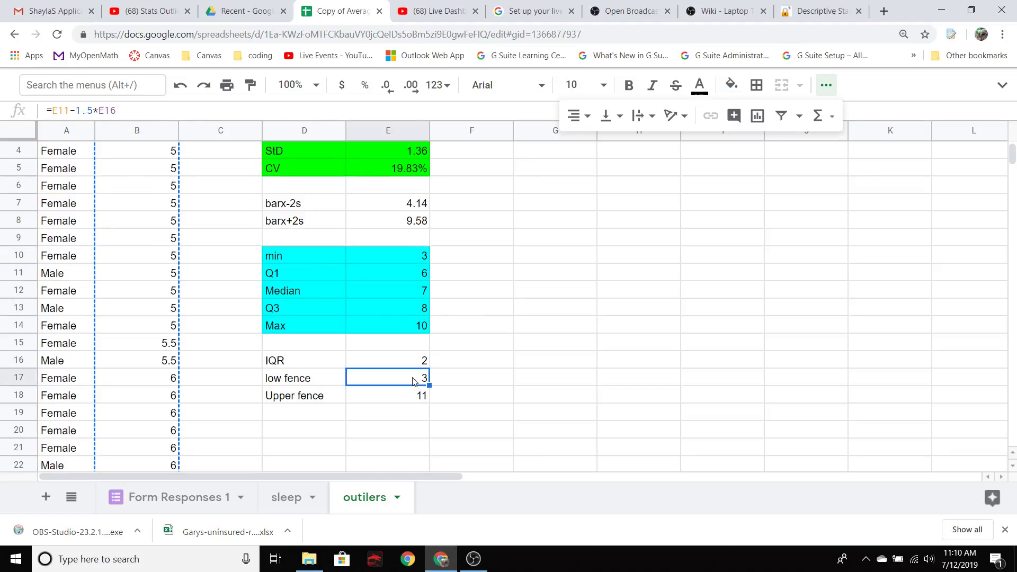
left_click(407, 326)
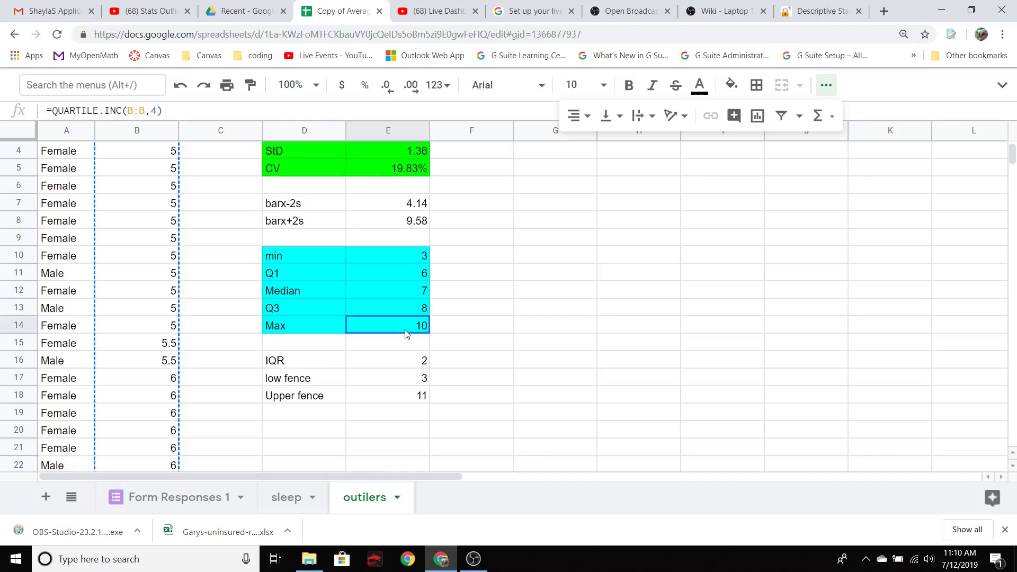
left_click(387, 401)
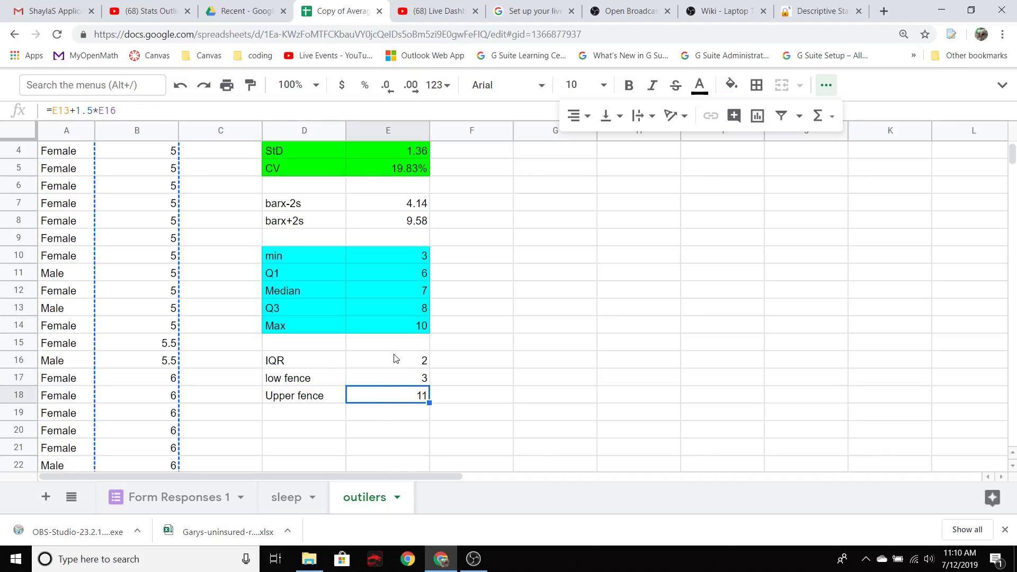
Enter 'No outliers' beside the Upper fence value of 11, then review the quartile and IQR labels.
left_click(478, 396)
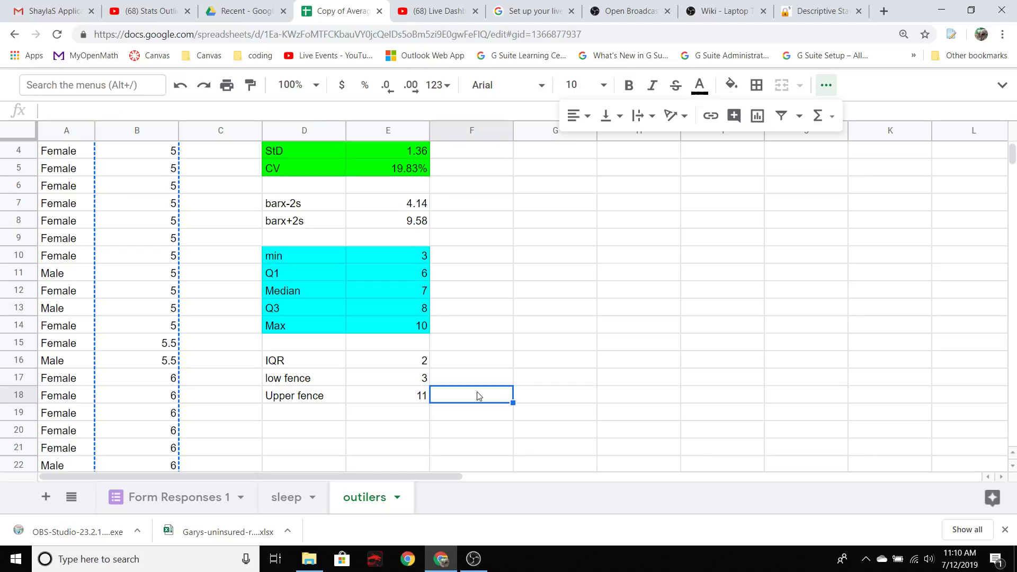
type("No out")
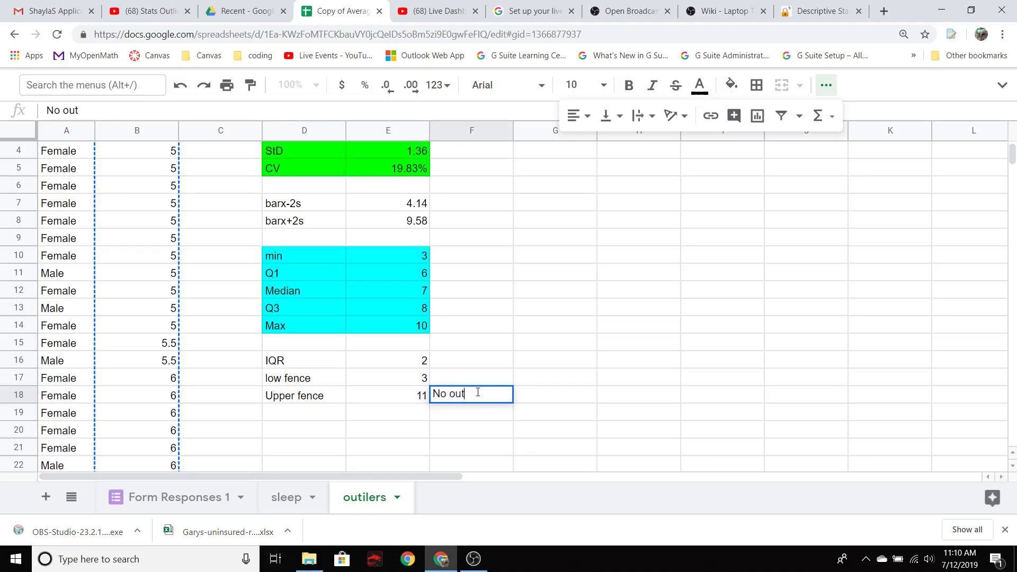
type("liers")
left_click(493, 245)
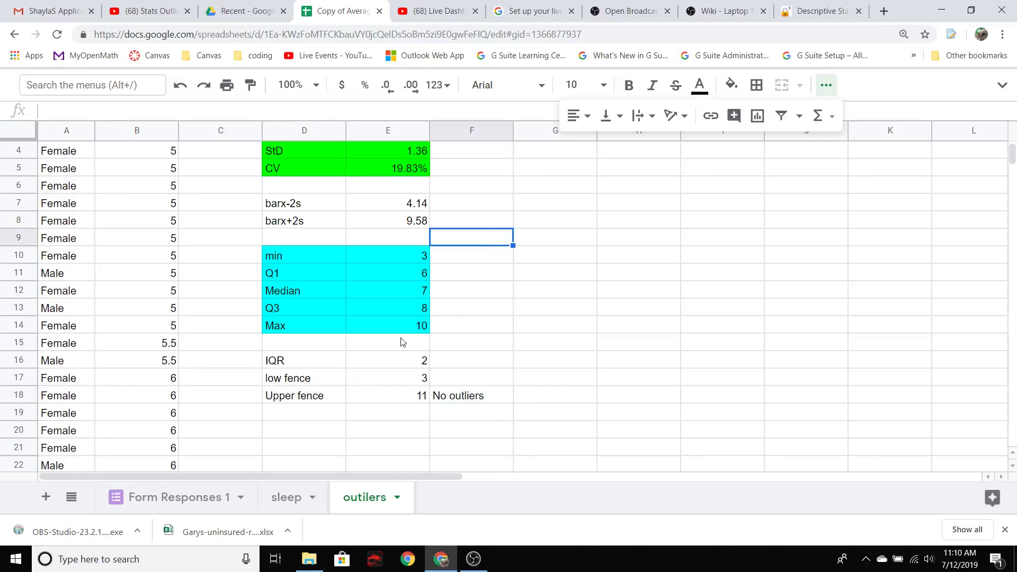
left_click_drag(323, 277, 314, 308)
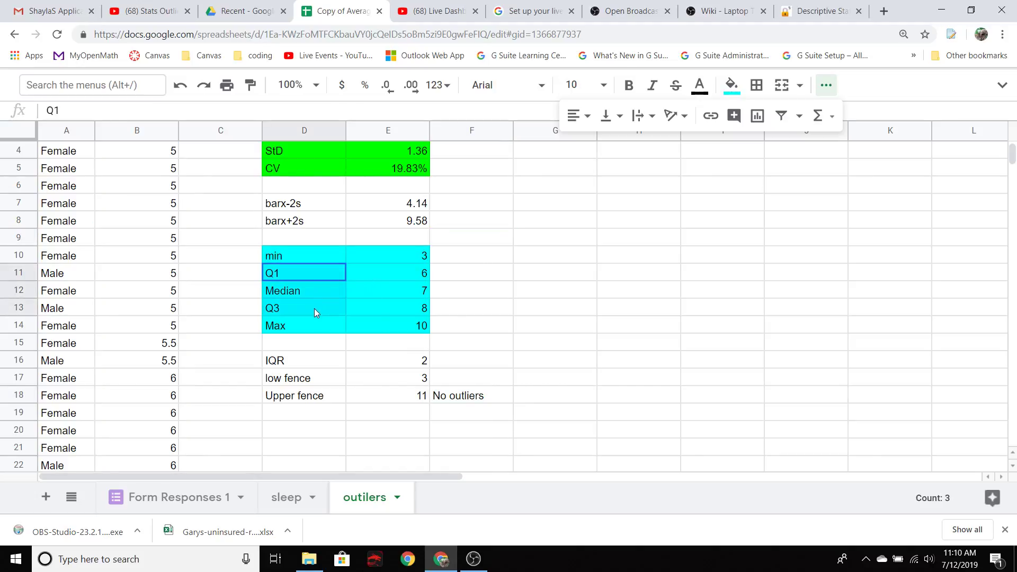
left_click(291, 363)
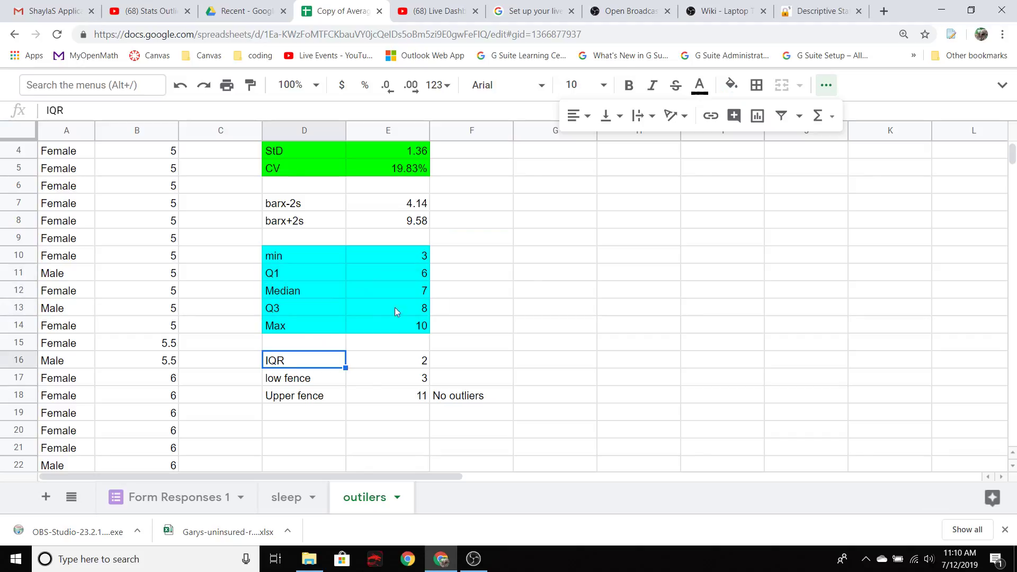
Review the standard deviation and mean ±2 SD formulas.
scroll(534, 291, "up", 1)
scroll(534, 291, "up", 1)
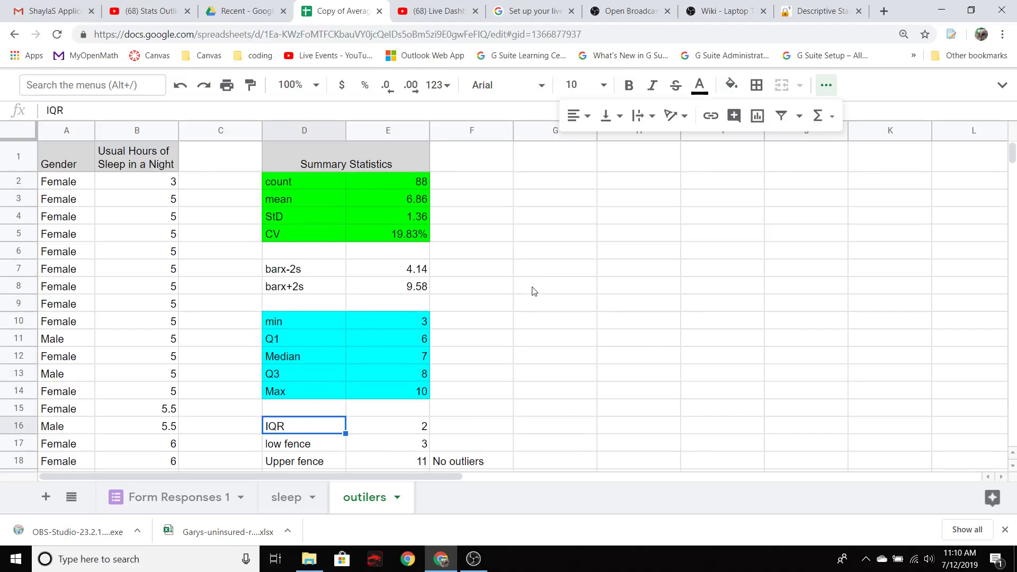
left_click(418, 217)
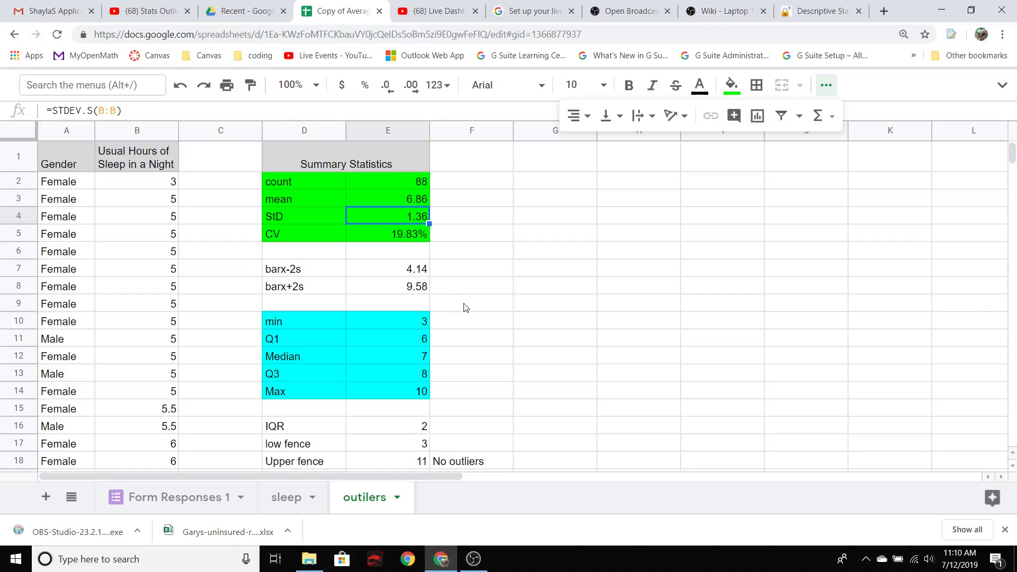
left_click(419, 277)
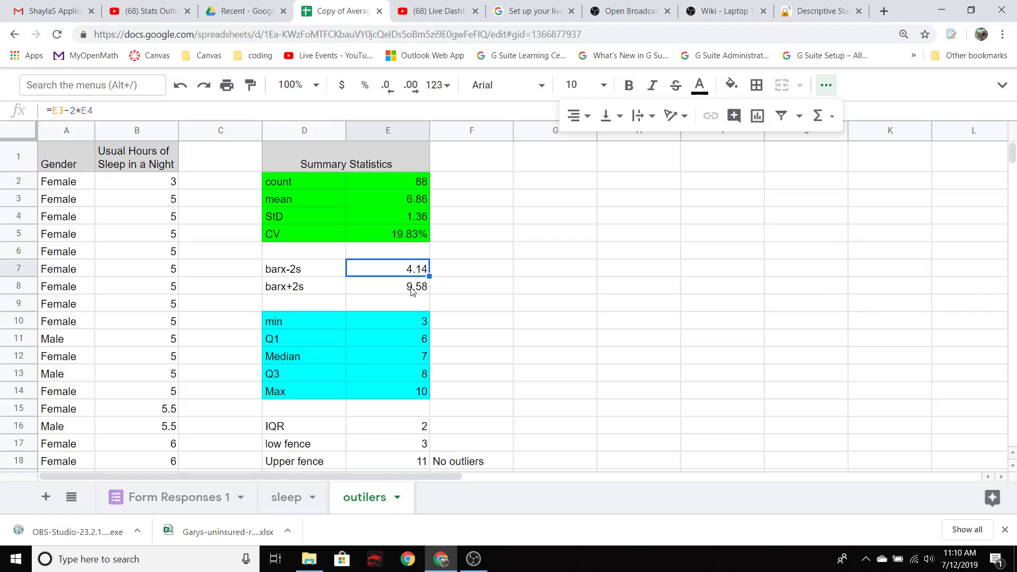
left_click(412, 290)
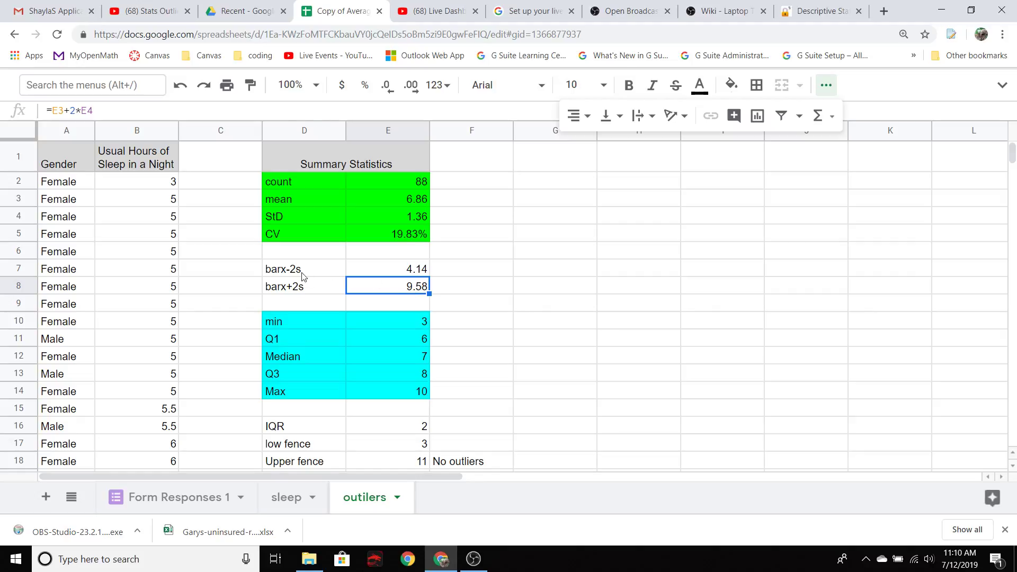
Confirm the barx-2s lower bound =E3-2*E4, giving 4.14 in E7.
left_click(274, 273)
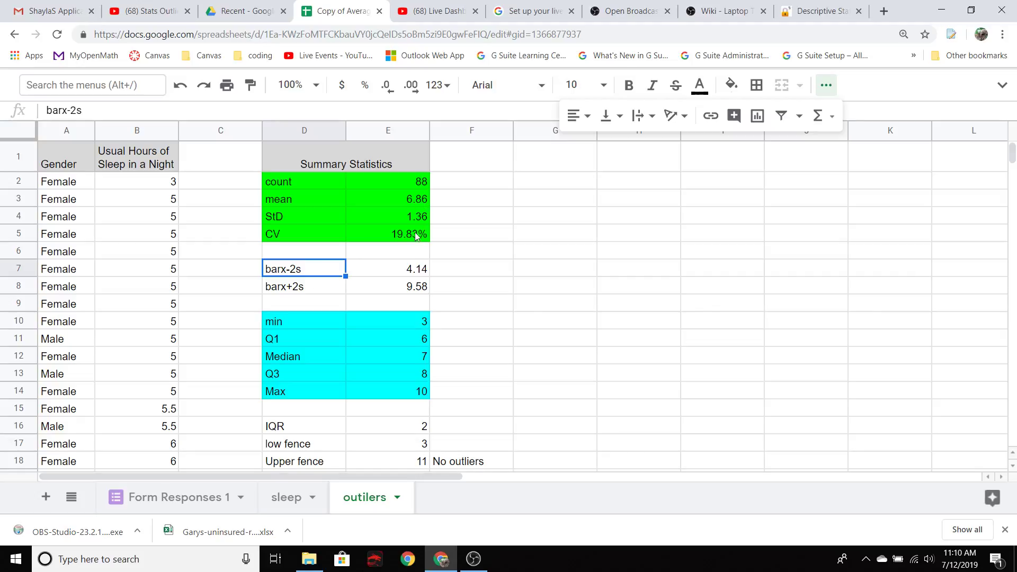
left_click(402, 276)
double_click(403, 275)
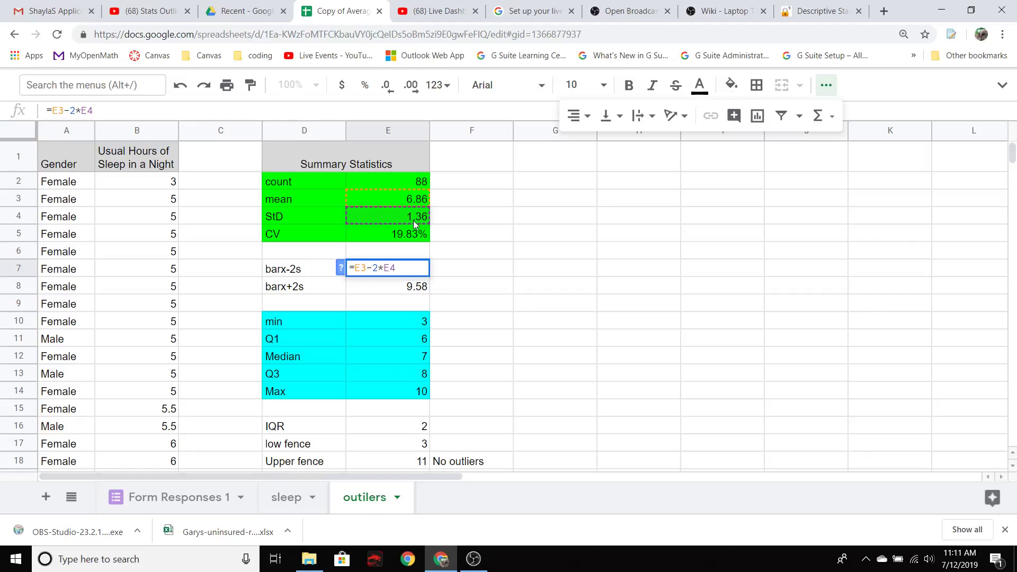
key("Return")
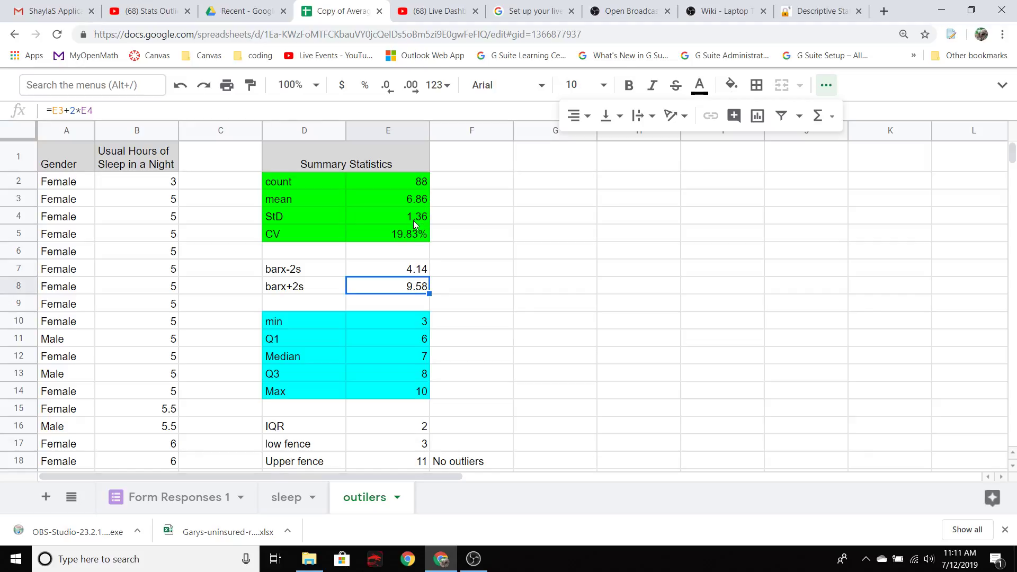
Label the 4.14 bound 'lower' in F7.
left_click(470, 274)
type("lower")
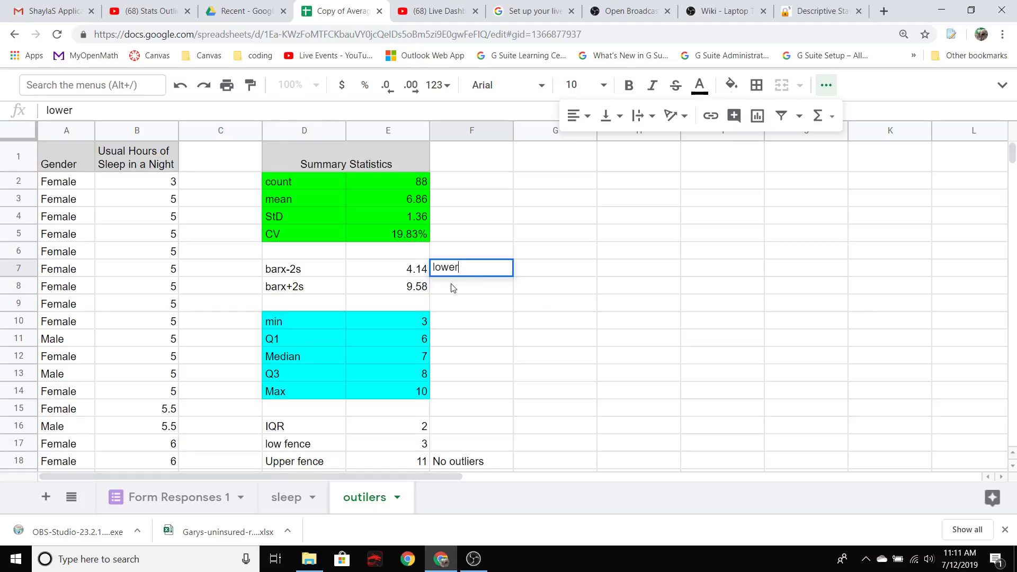
key("Return")
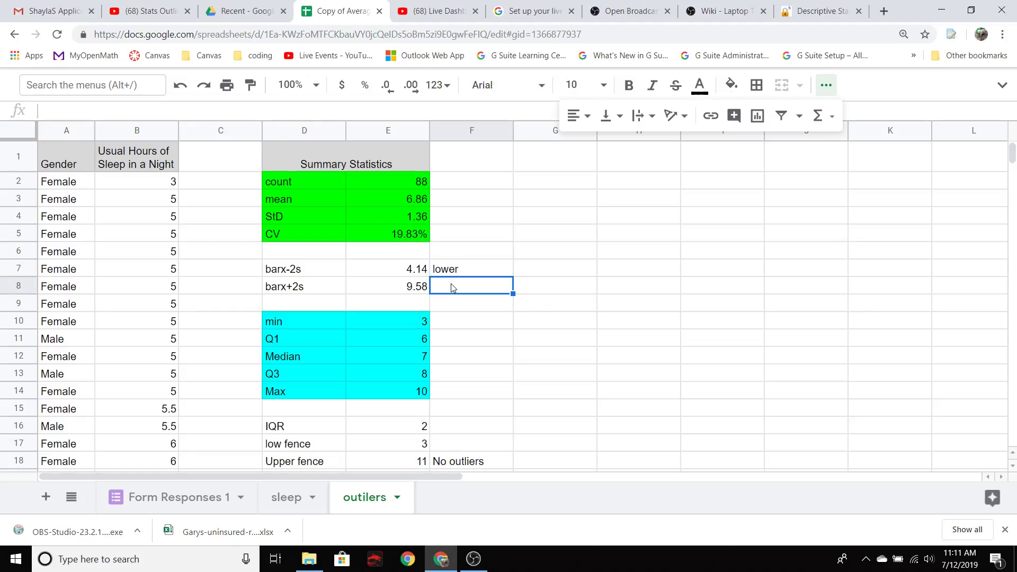
Confirm the E8 upper bound formula and label the 9.58 bound 'upper' in F8.
left_click(407, 287)
double_click(407, 288)
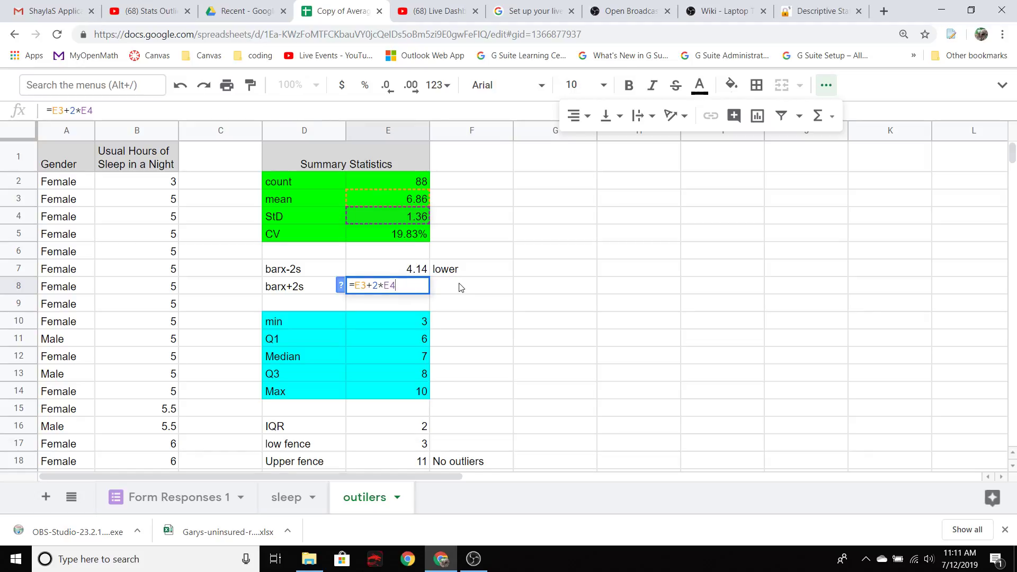
key("Return")
key("Up")
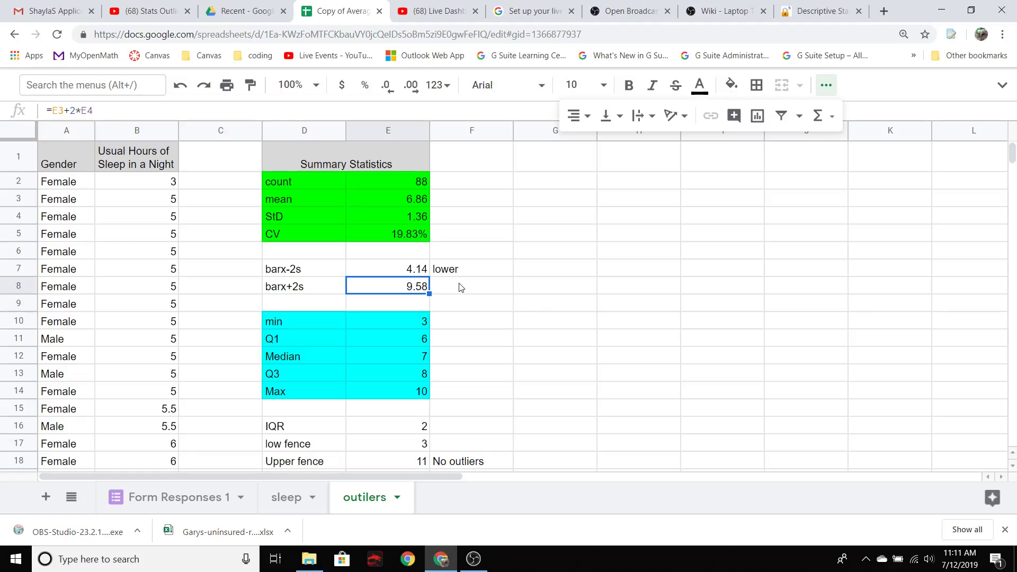
left_click(460, 287)
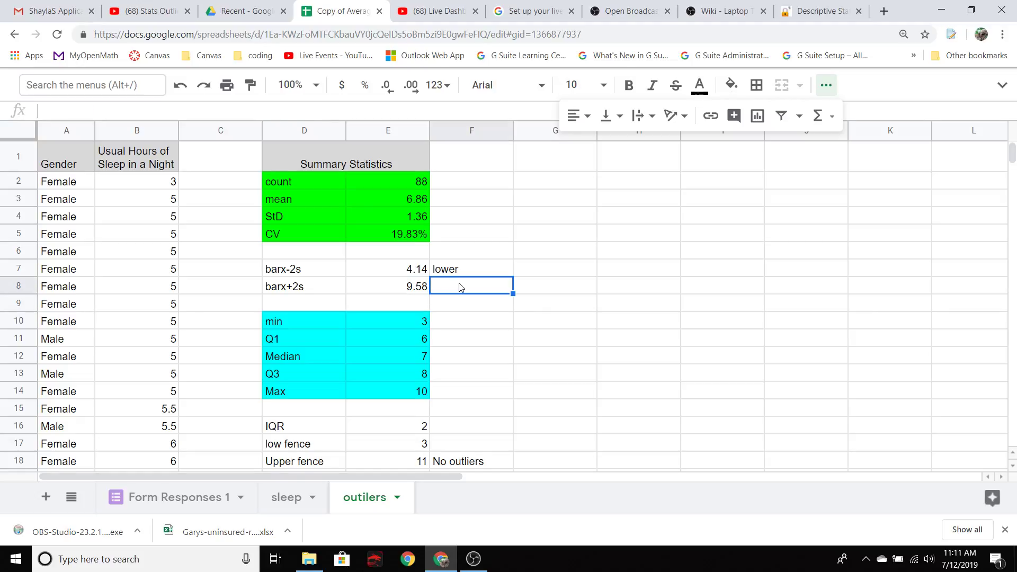
type("upper")
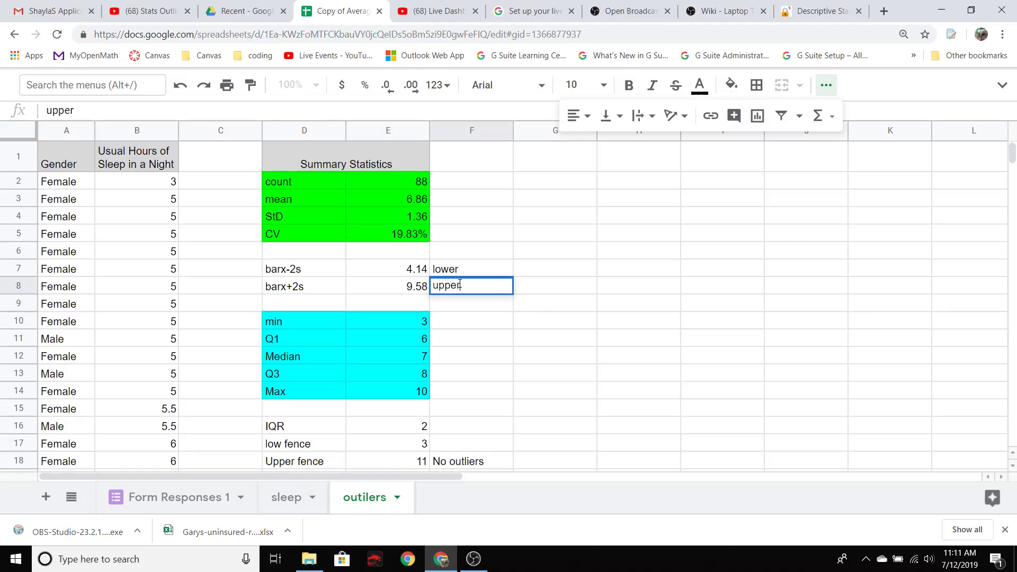
left_click(413, 275)
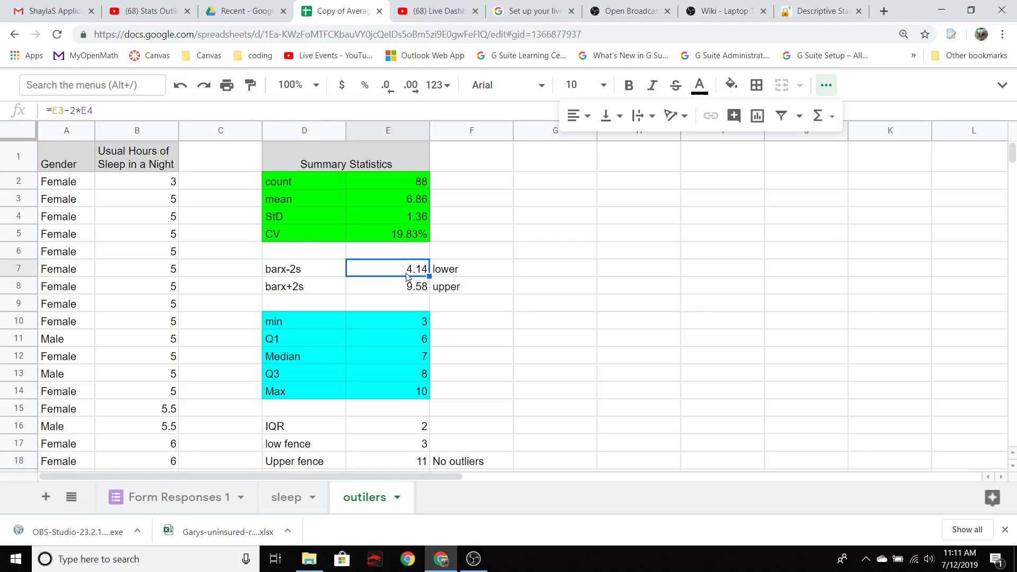
Fill the low outlier 3 in B2 and the bound rows D7:F8 yellow.
left_click(159, 181)
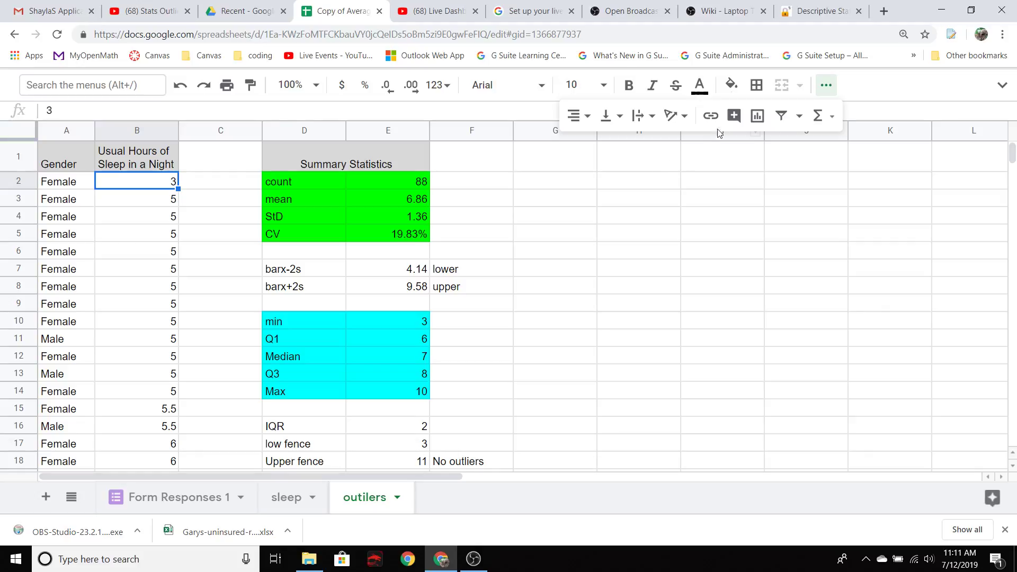
left_click(732, 89)
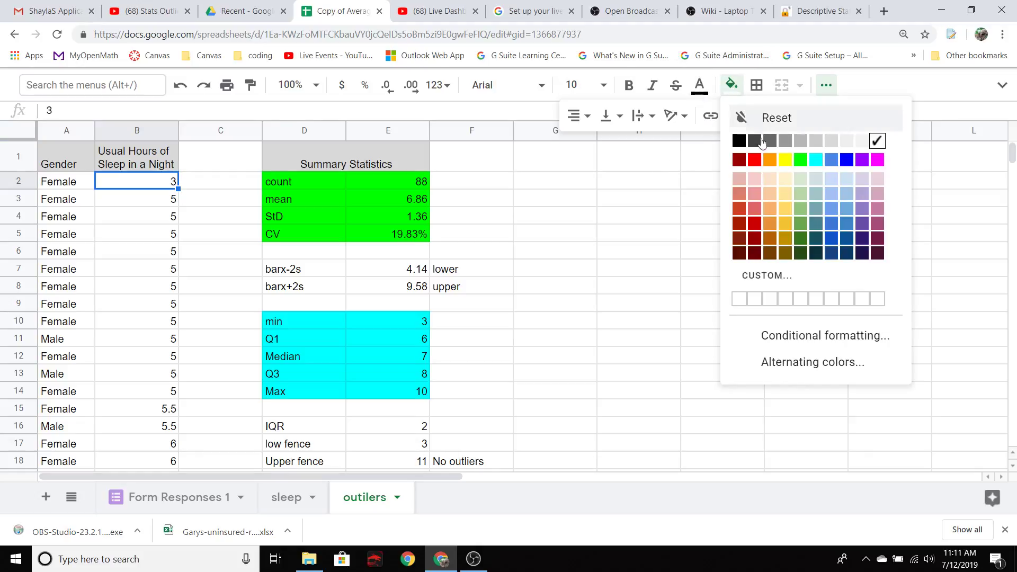
left_click(789, 165)
left_click_drag(302, 268, 454, 291)
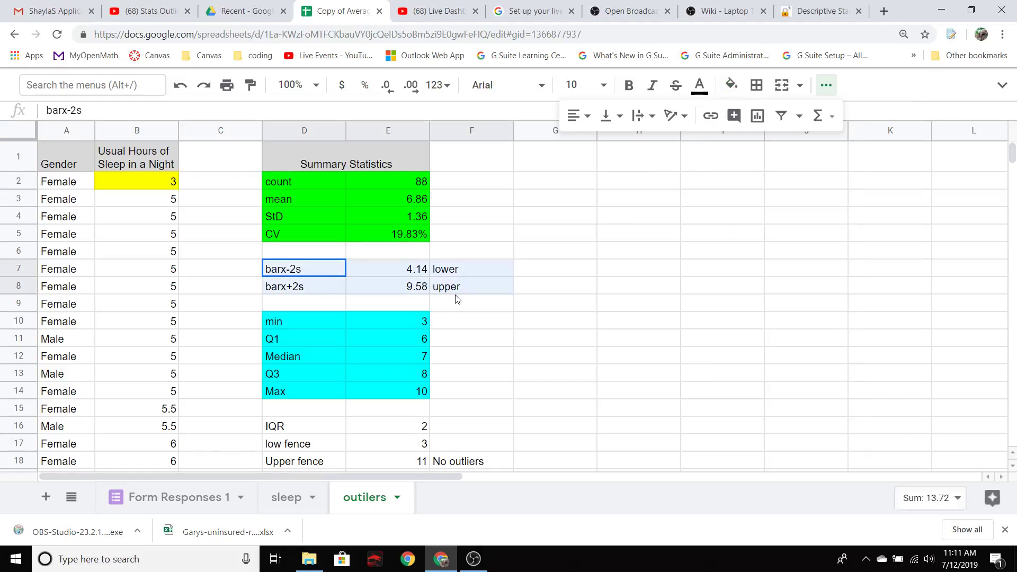
left_click(731, 85)
left_click(784, 162)
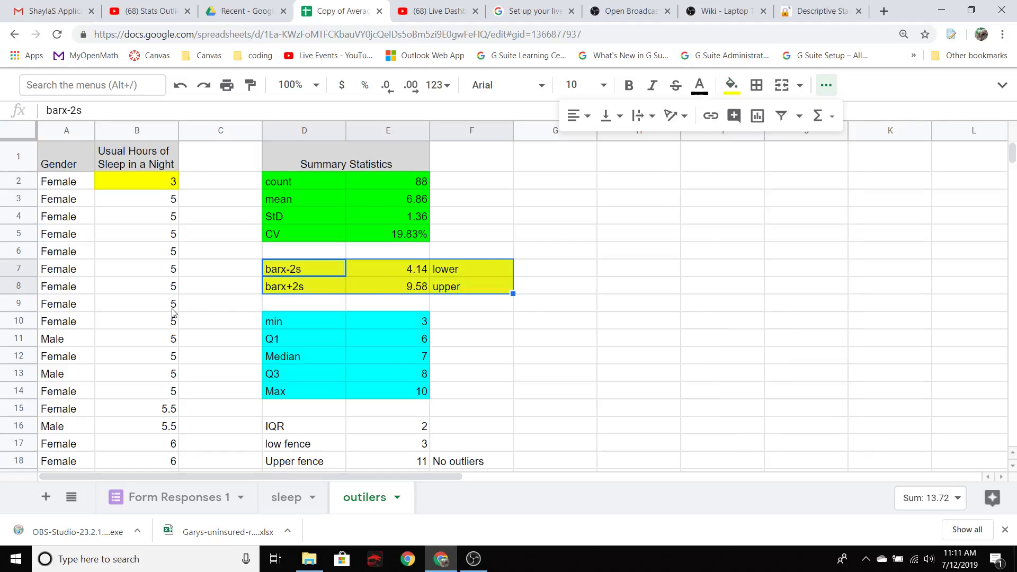
Fill the three 10 values in B87:B89 yellow.
scroll(172, 313, "down", 20)
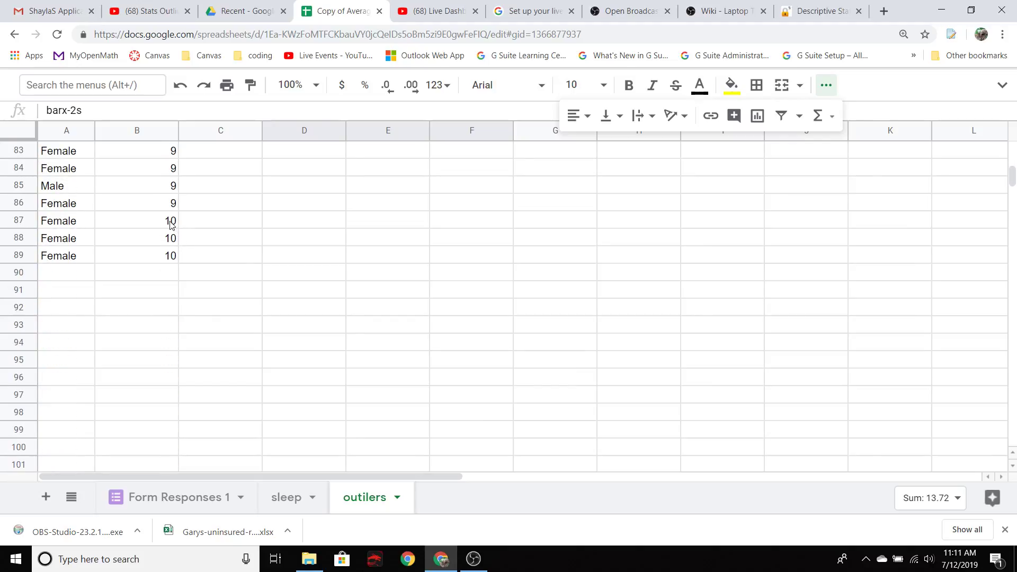
left_click_drag(173, 222, 170, 256)
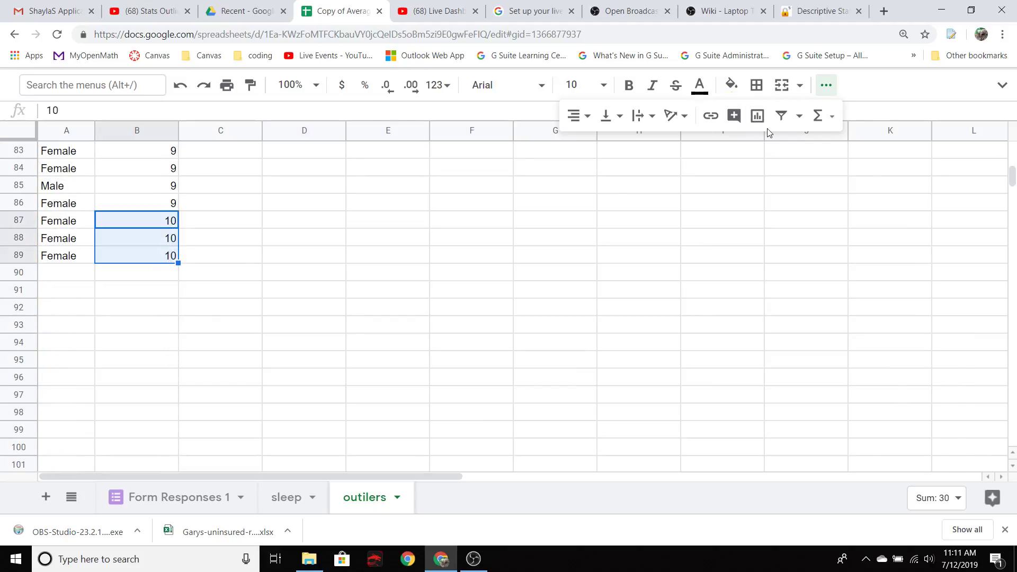
left_click(738, 86)
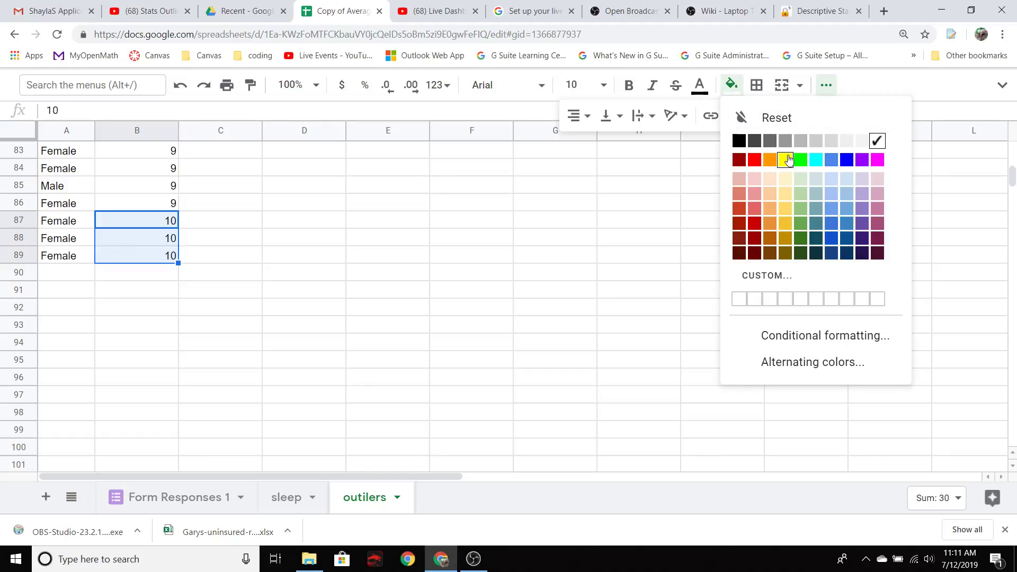
left_click(787, 159)
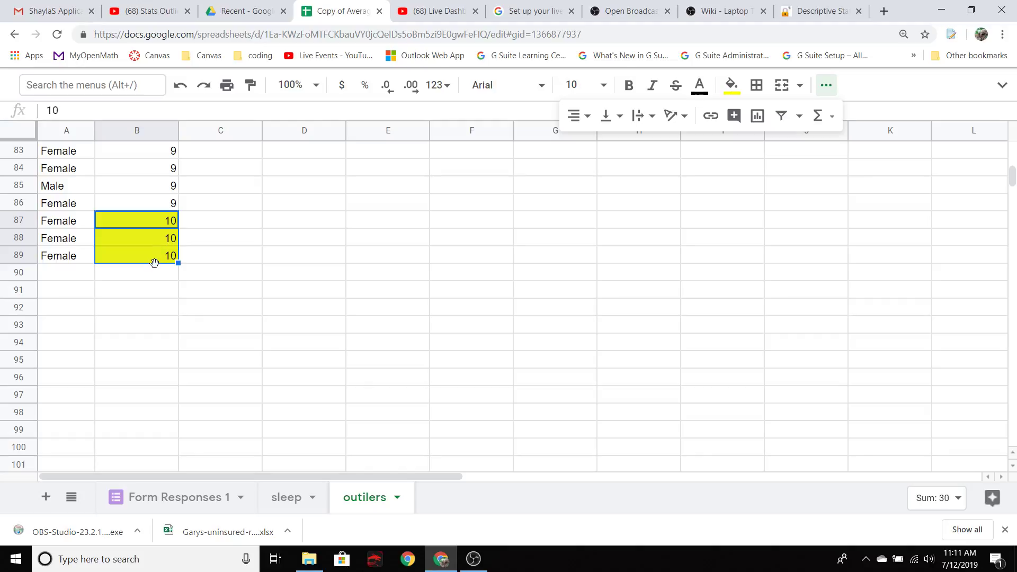
scroll(246, 262, "up", 20)
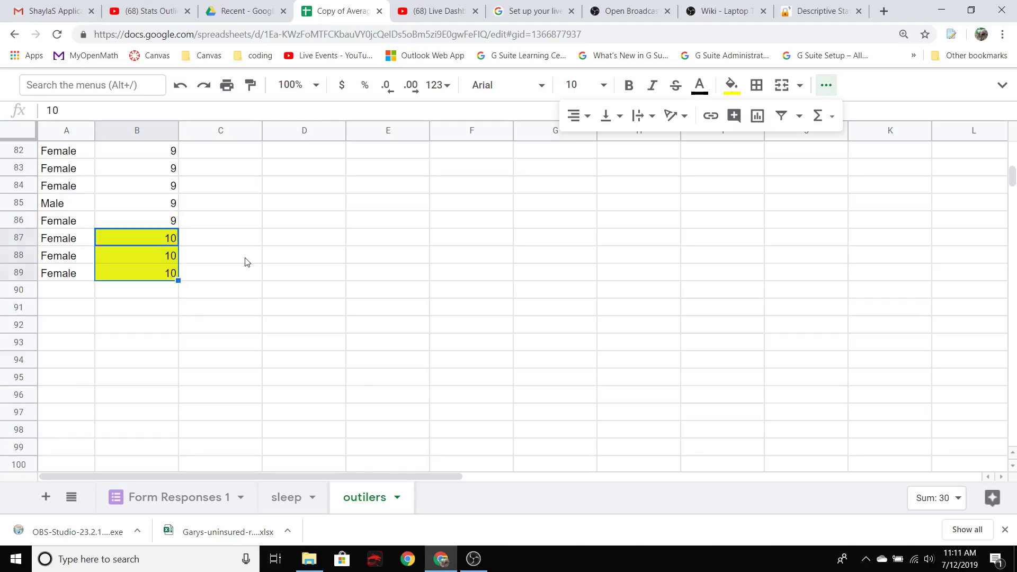
scroll(245, 261, "up", 5)
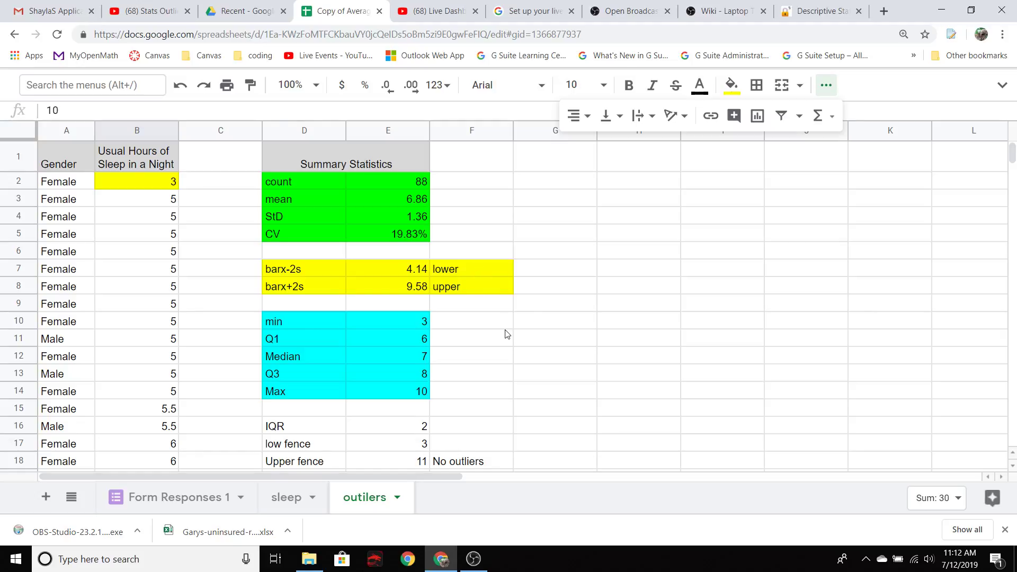
Scroll through the sheet checking the yellow 3 and 10s, then bring the screen recorder forward.
scroll(506, 334, "down", 1)
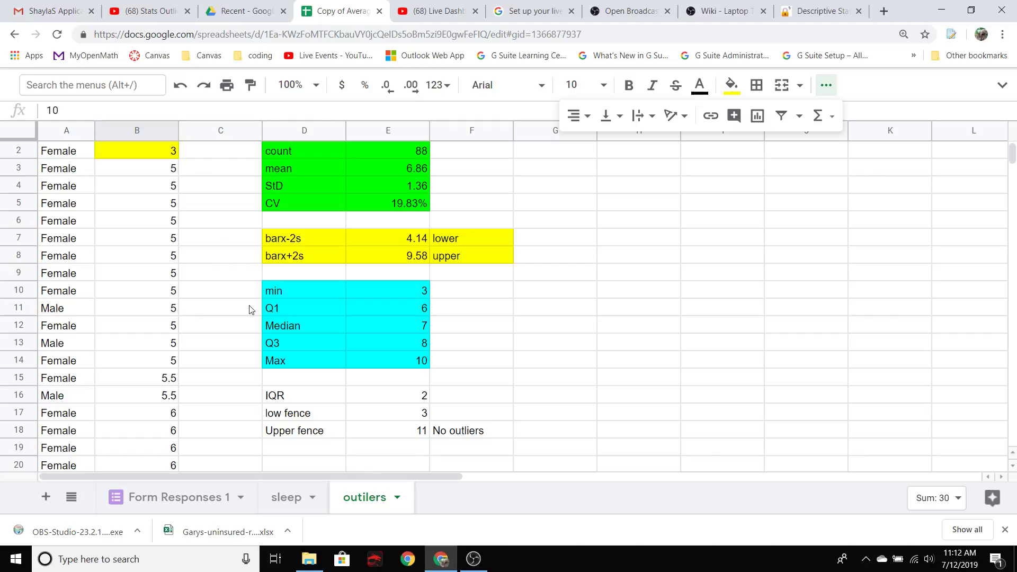
left_click(158, 151)
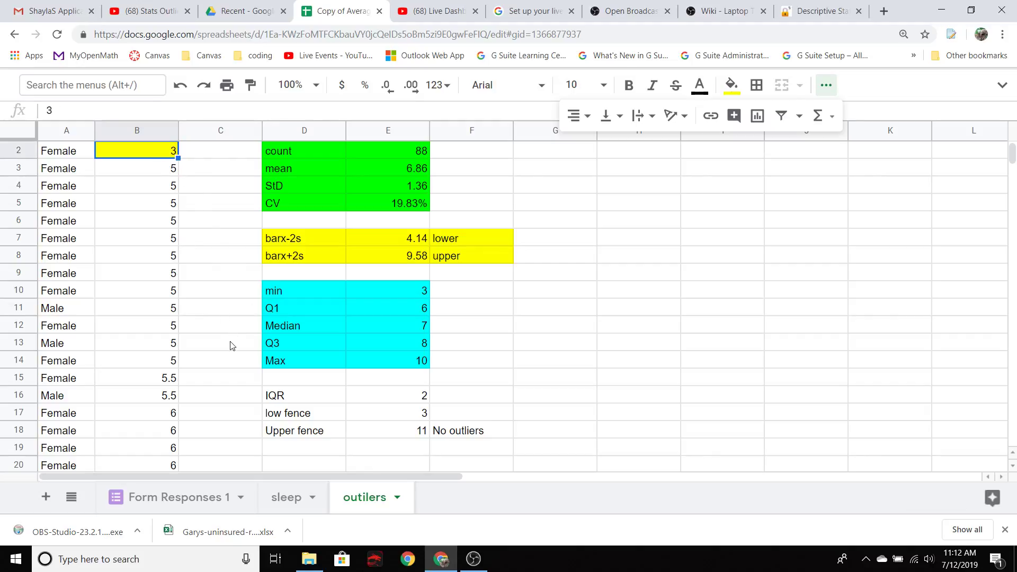
scroll(230, 345, "down", 10)
scroll(231, 345, "down", 11)
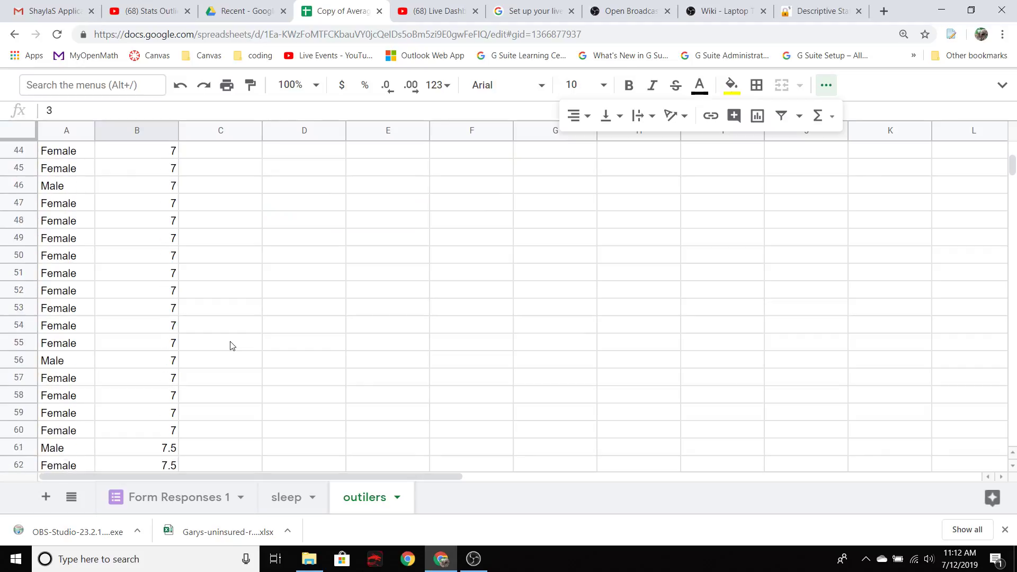
scroll(230, 345, "down", 1)
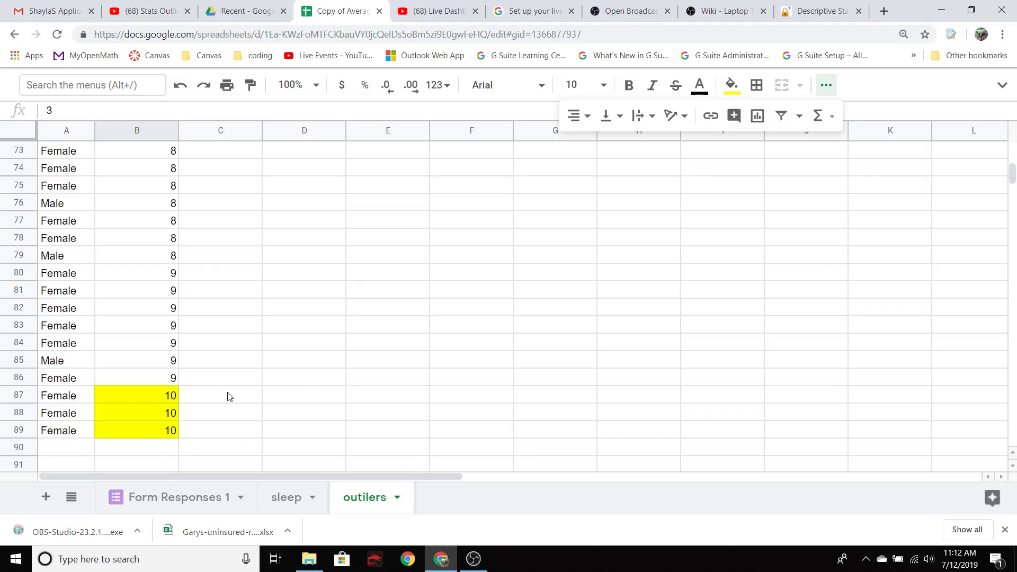
scroll(454, 279, "up", 2)
scroll(454, 279, "up", 20)
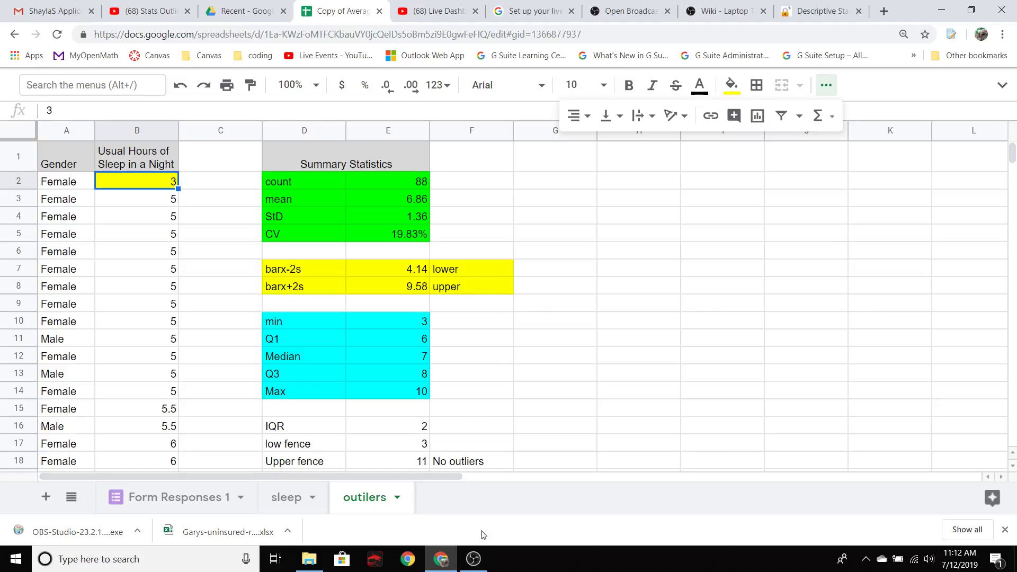
left_click(473, 564)
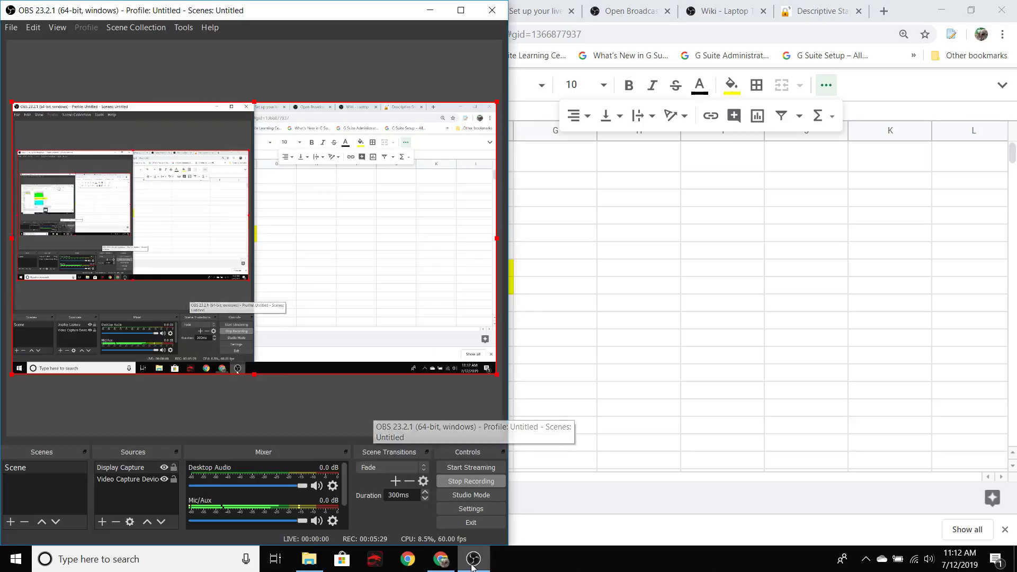